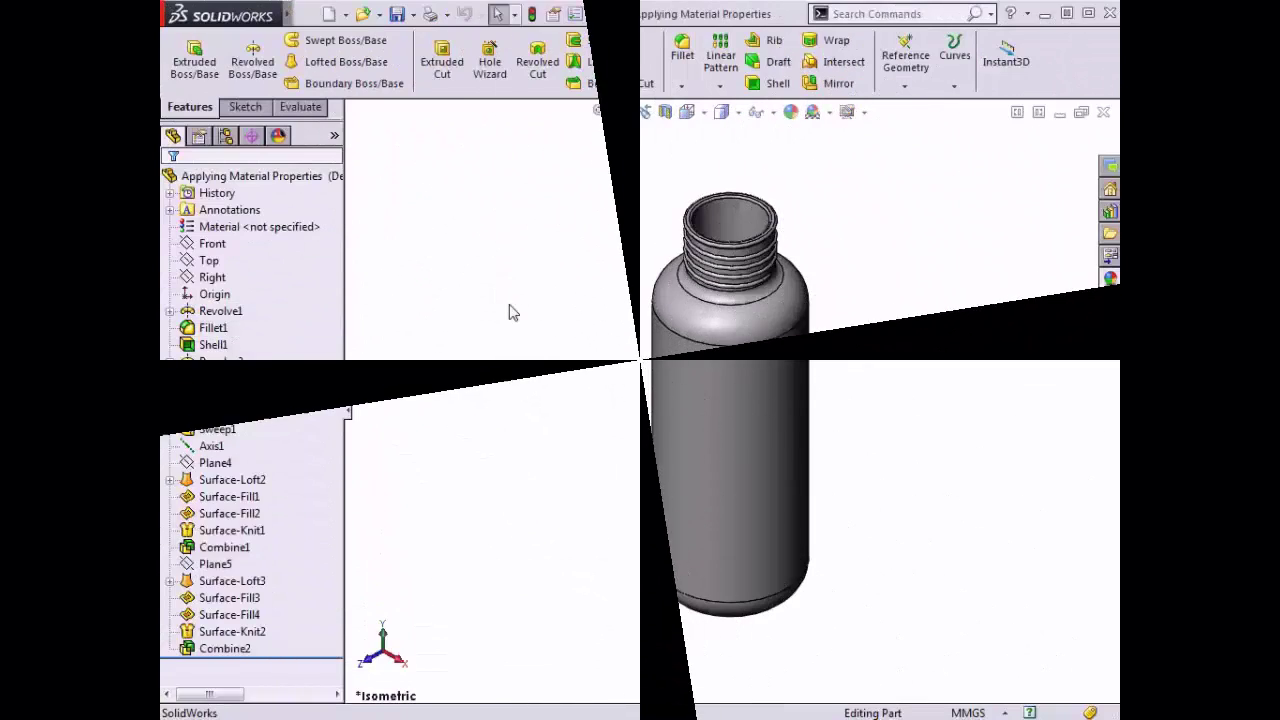
# Browse the material library from the part's Material entry and close it without assigning anything
pyautogui.click(295, 233)
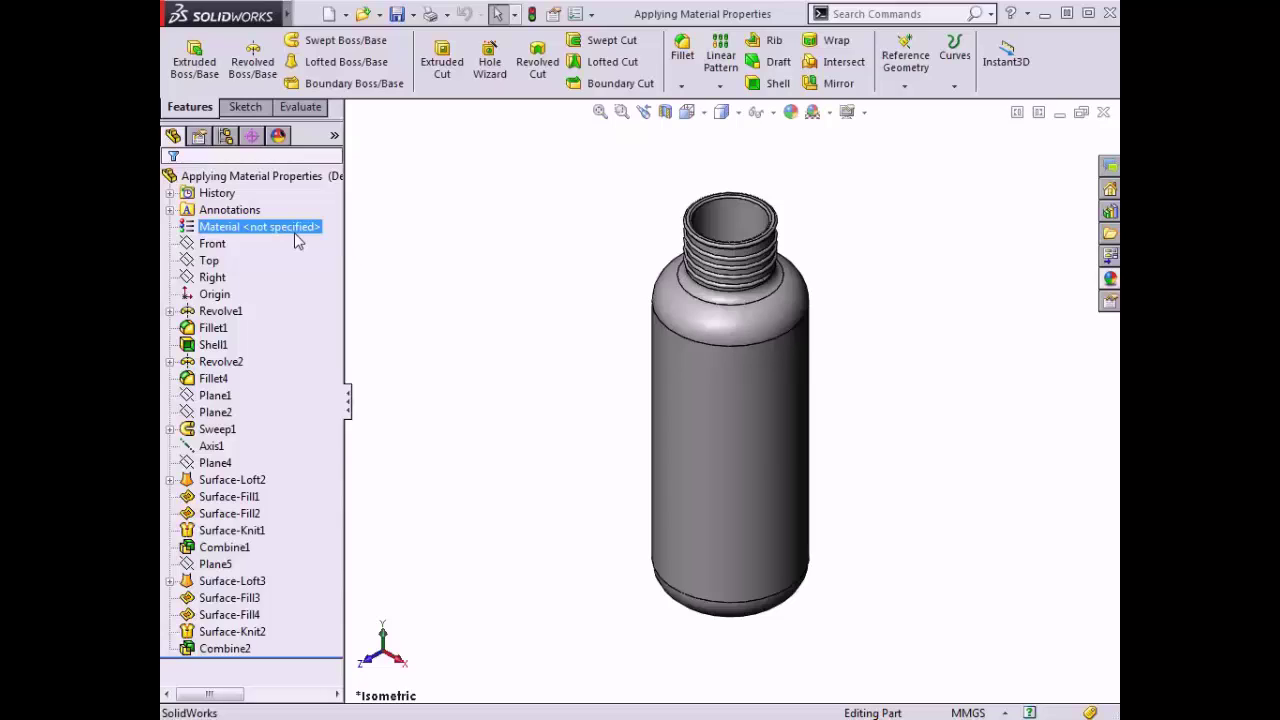
pyautogui.rightClick(296, 239)
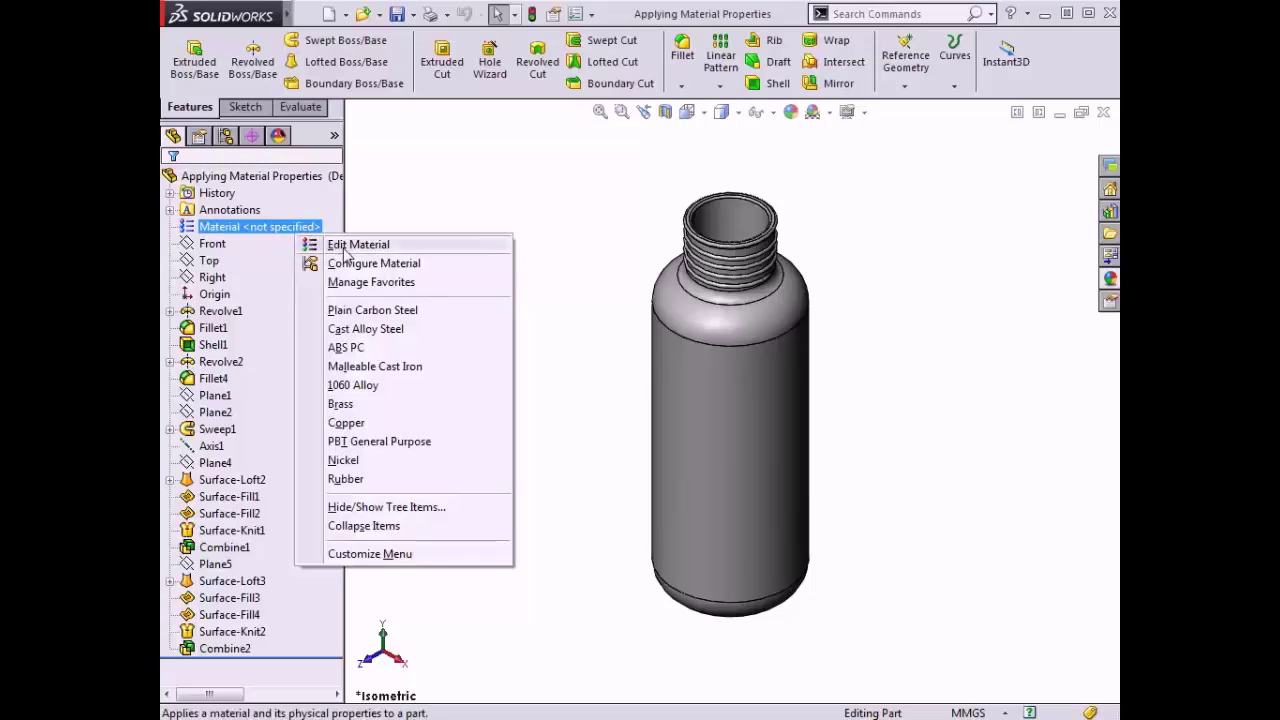
pyautogui.click(345, 253)
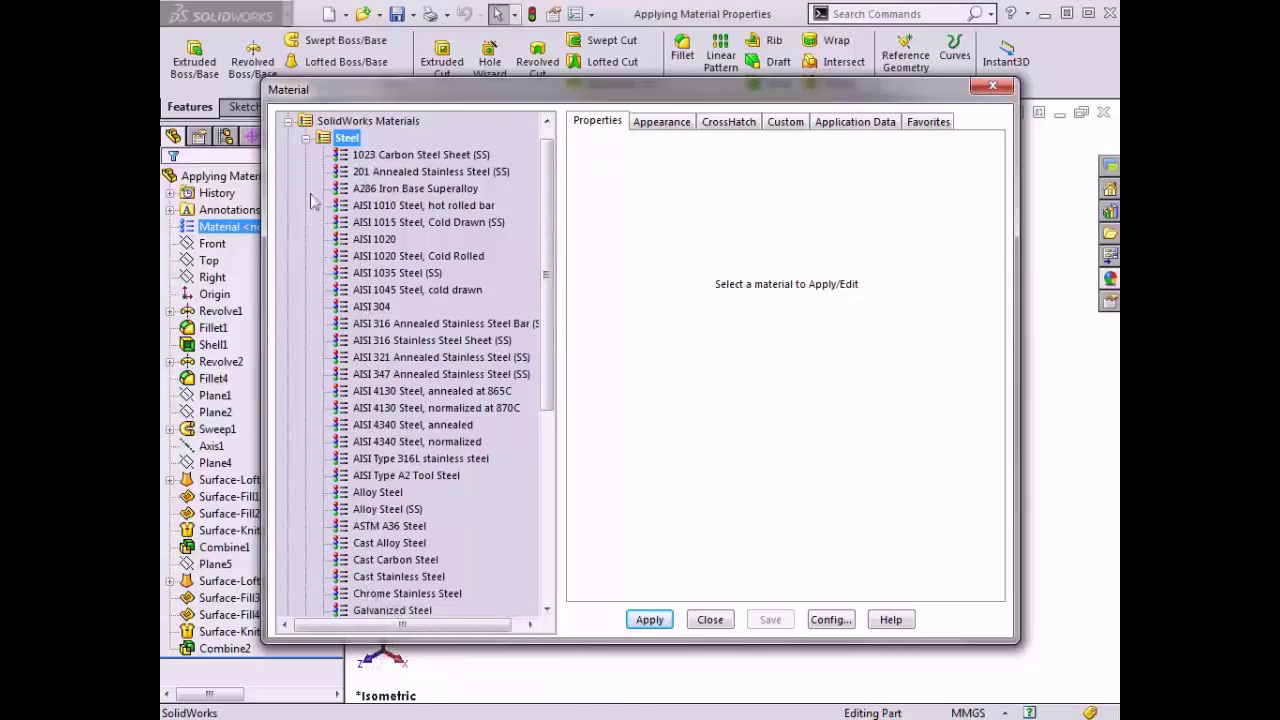
pyautogui.click(307, 145)
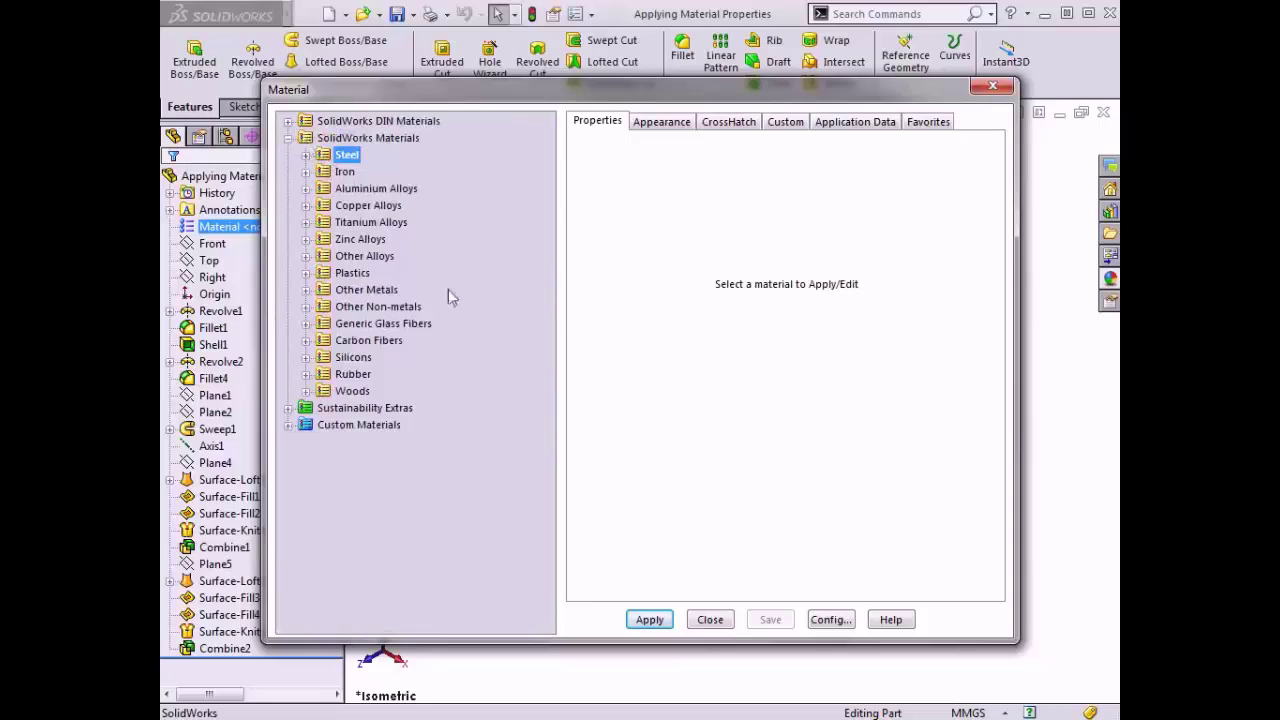
pyautogui.click(730, 622)
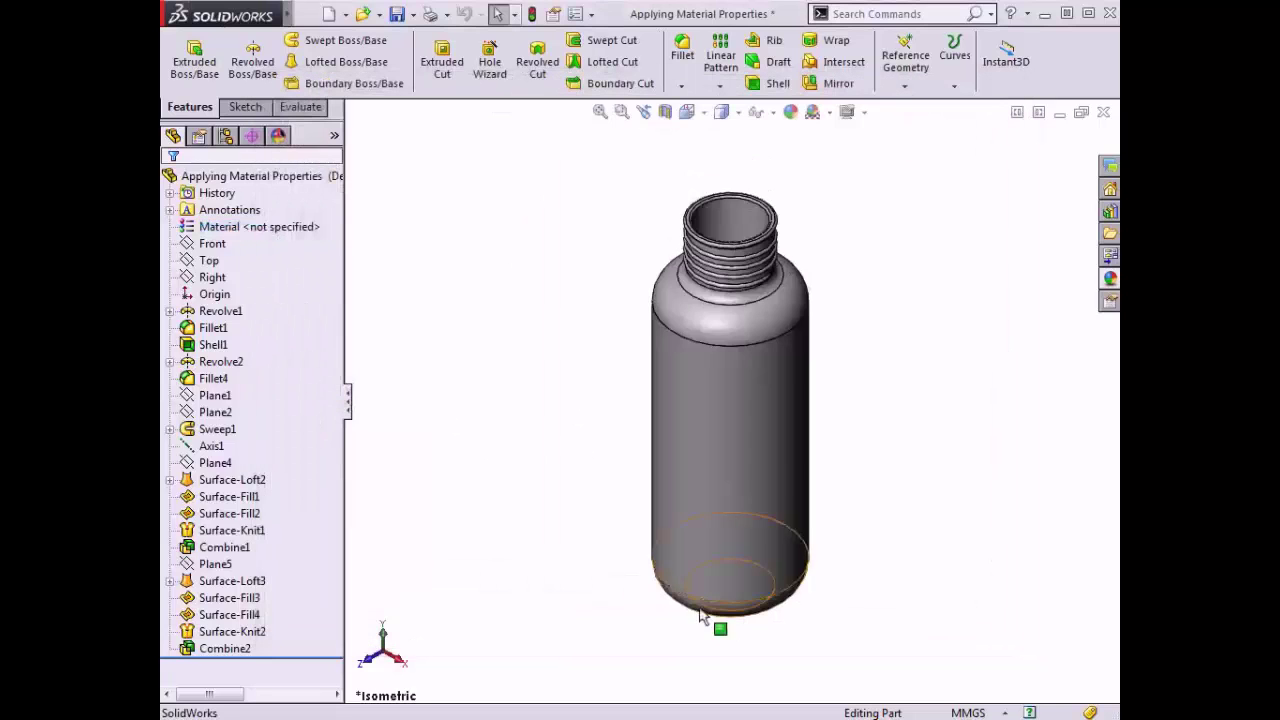
# Review the per-configuration material table and the favourite materials list, leaving both unchanged
pyautogui.rightClick(287, 232)
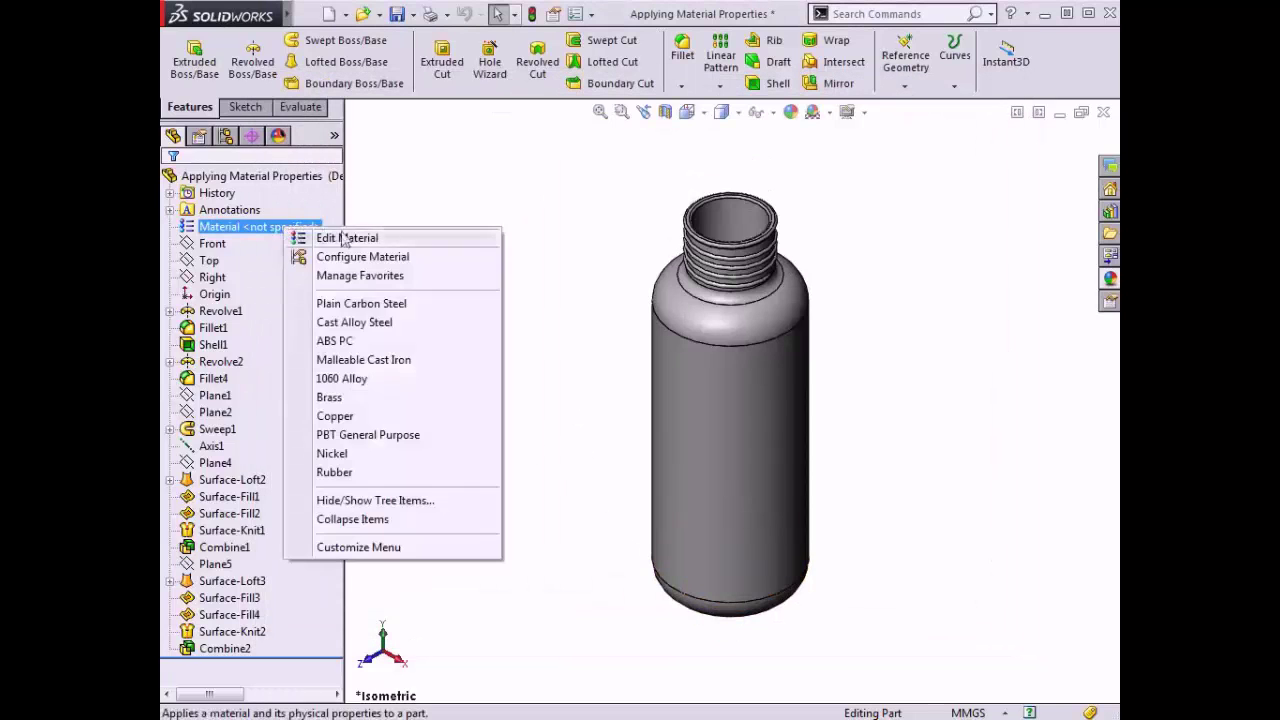
pyautogui.click(425, 257)
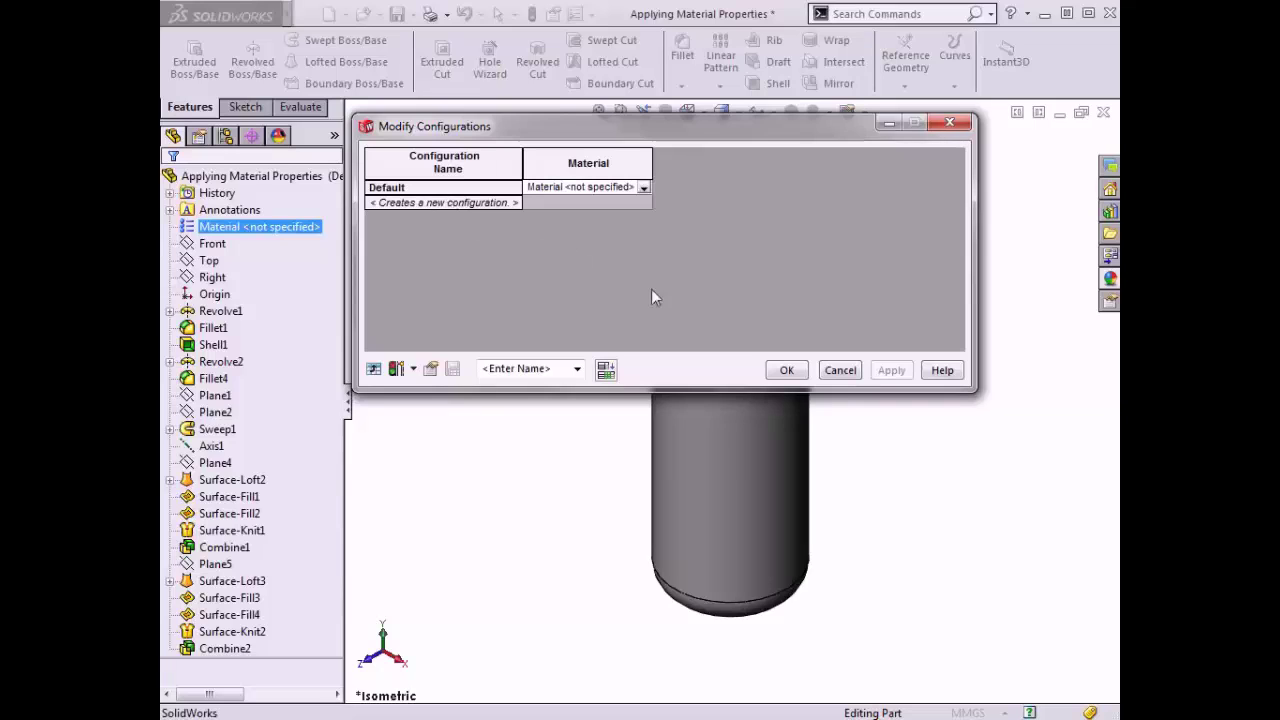
pyautogui.click(845, 370)
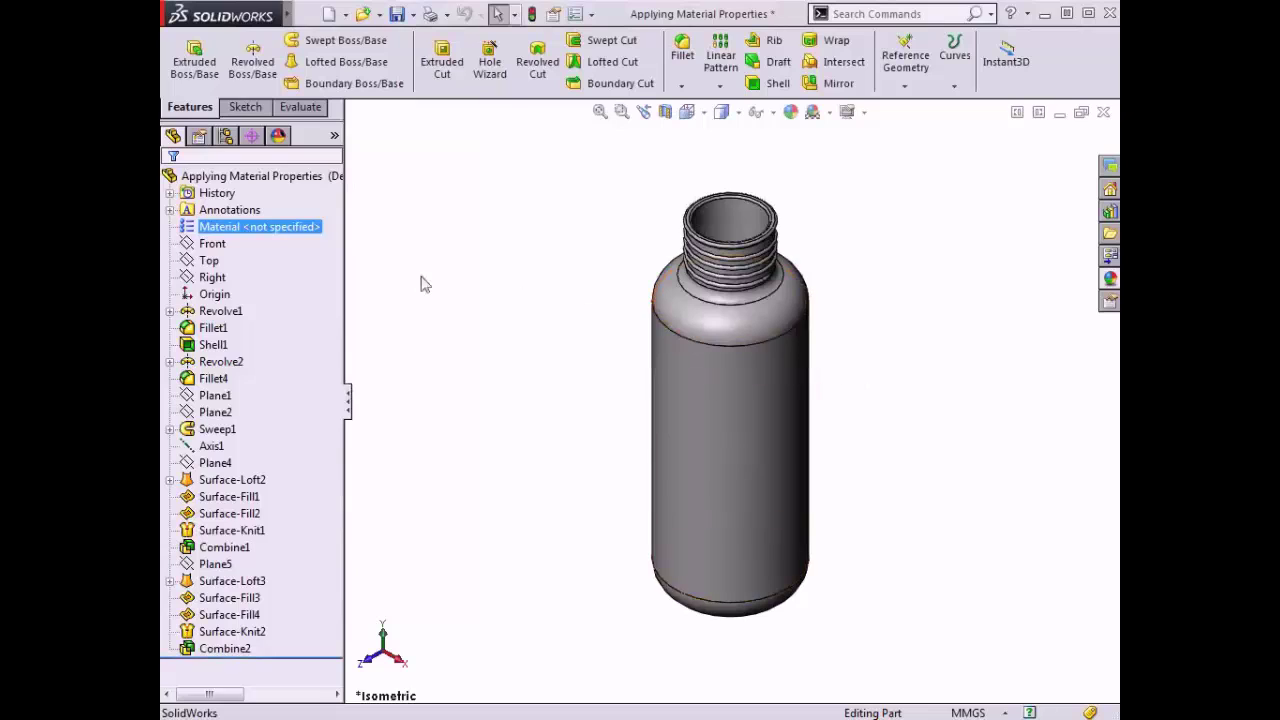
pyautogui.rightClick(285, 232)
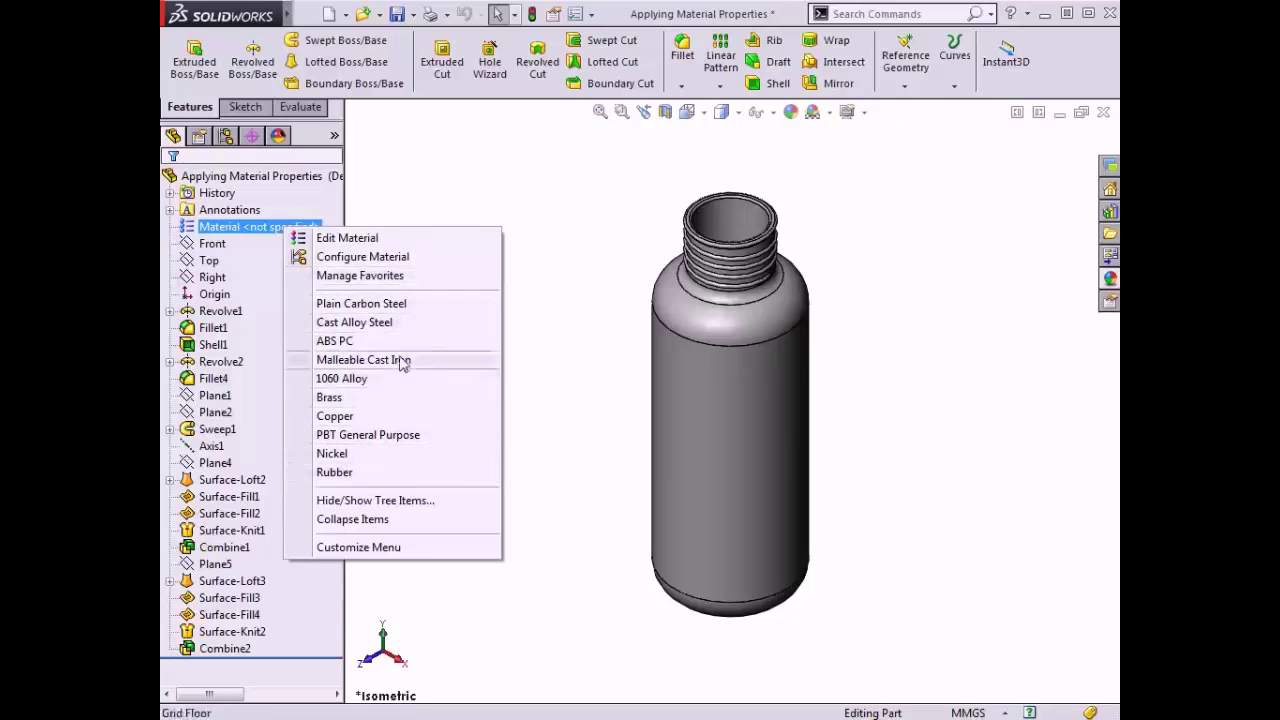
pyautogui.click(401, 285)
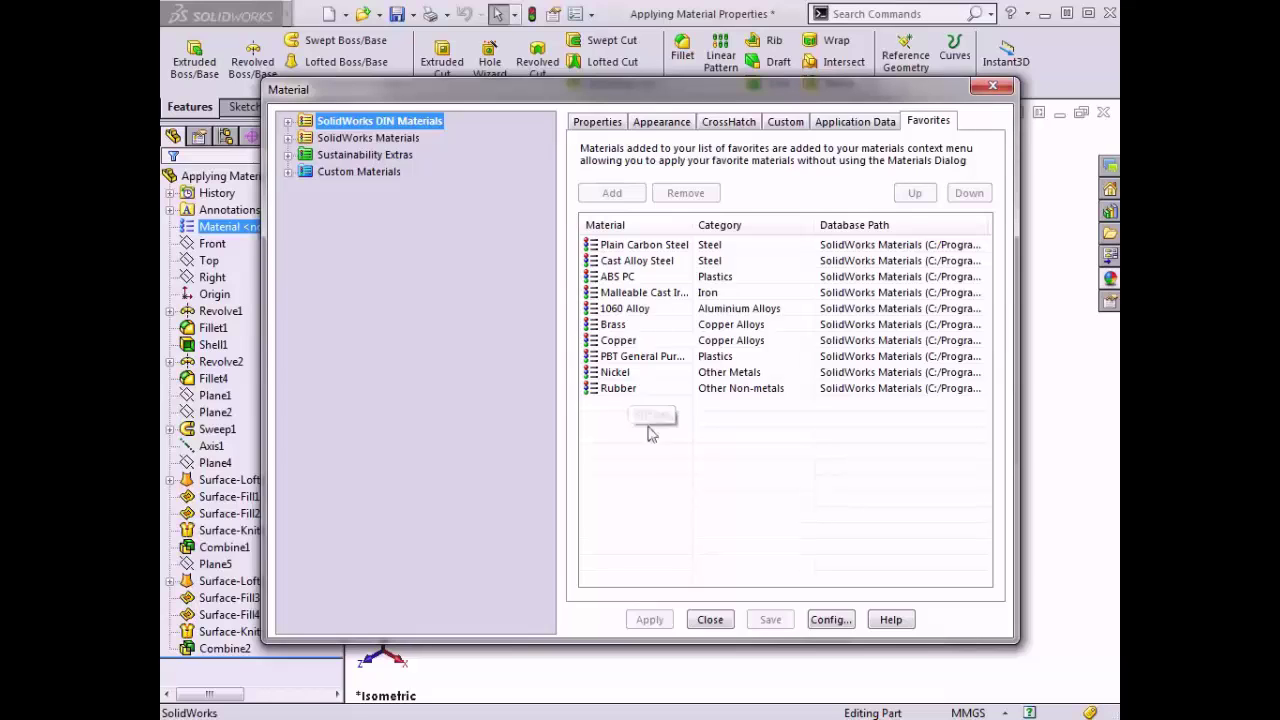
pyautogui.click(709, 620)
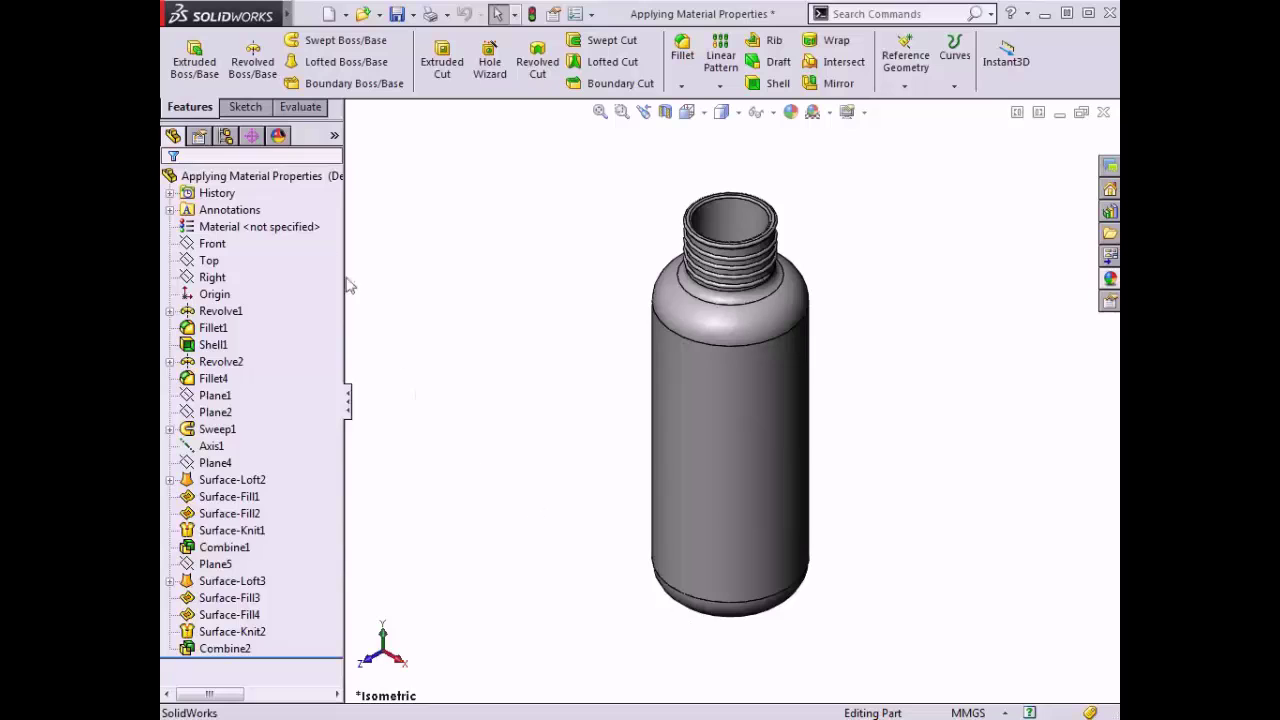
# Assign AISI 304 from the Steel library to the bottle part
pyautogui.rightClick(310, 228)
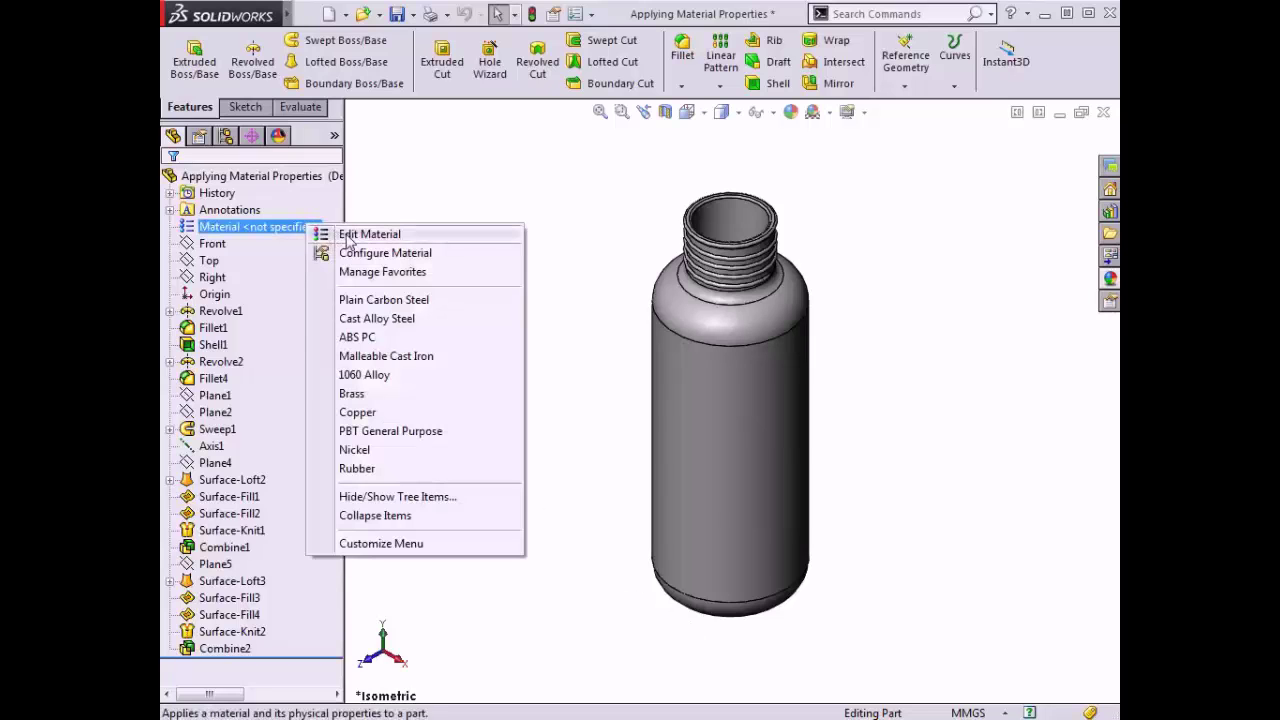
pyautogui.click(348, 238)
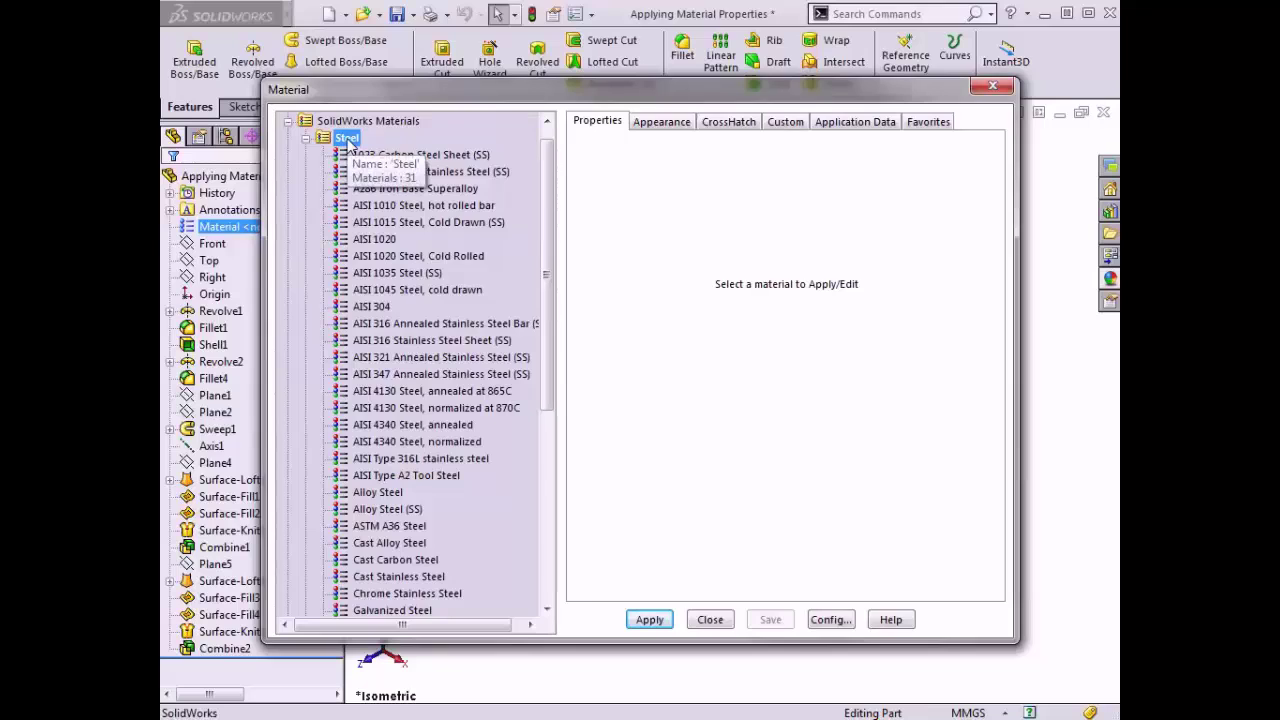
pyautogui.click(380, 307)
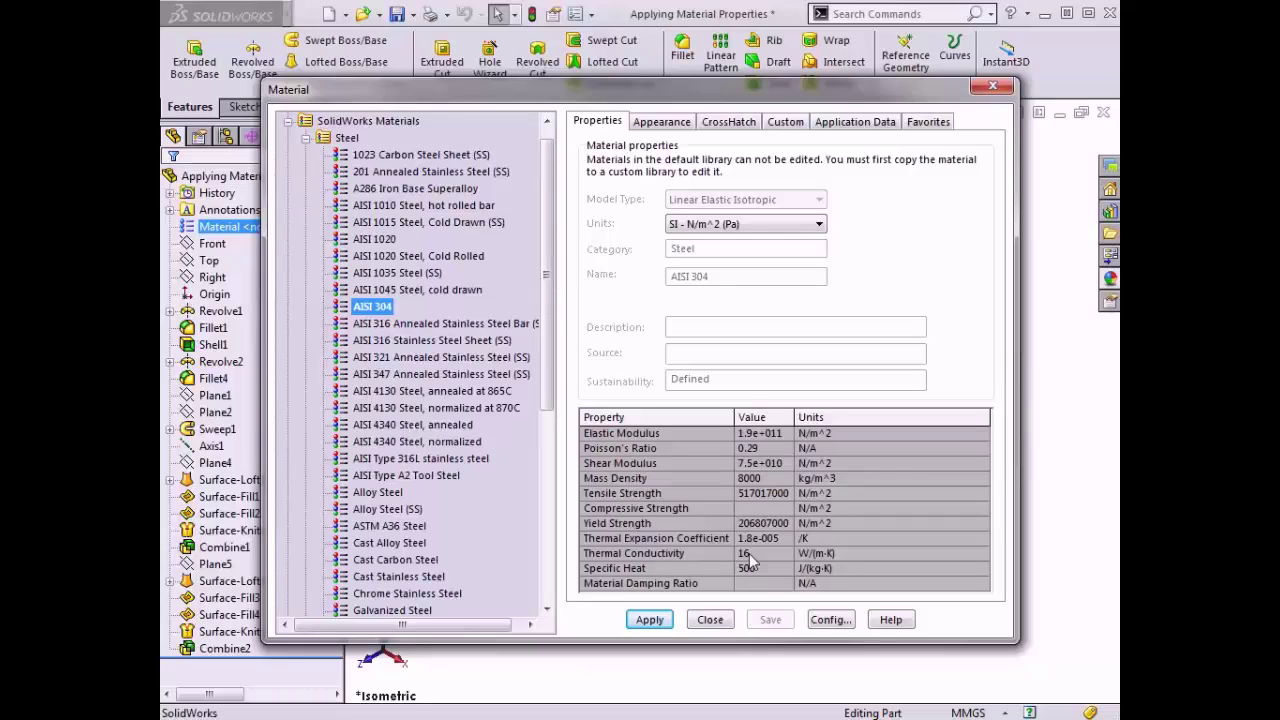
pyautogui.click(651, 621)
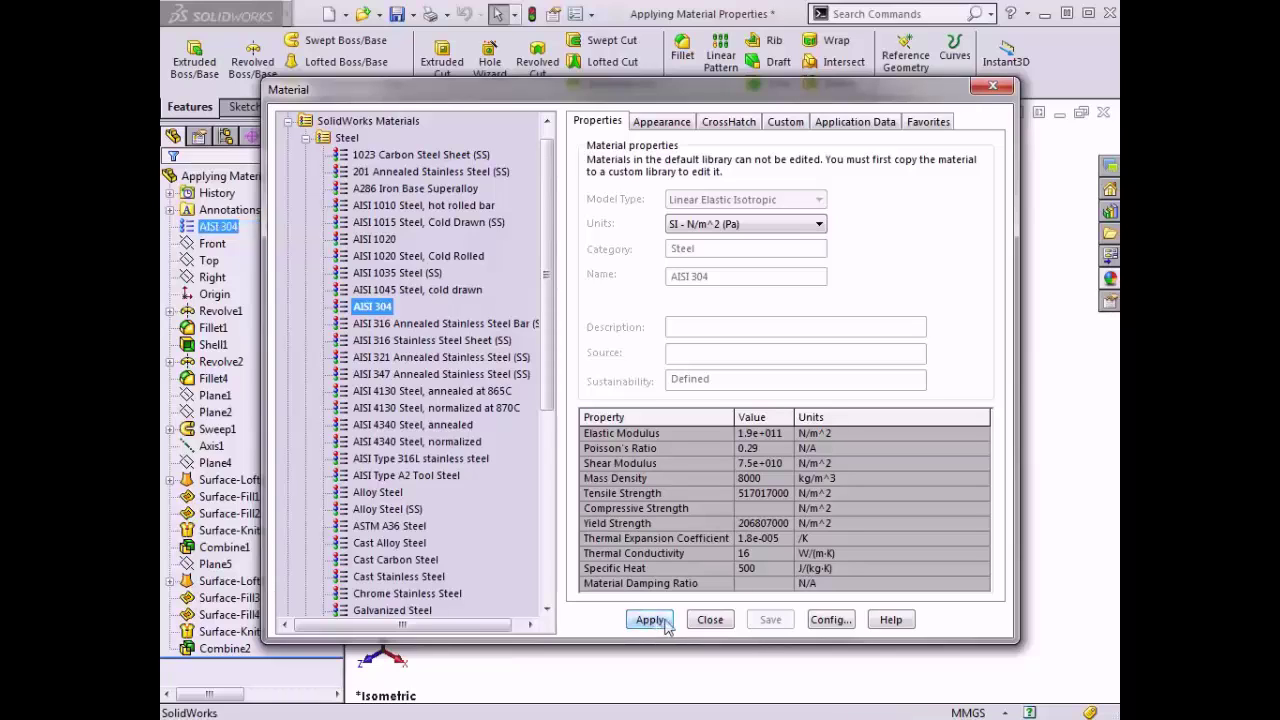
pyautogui.click(707, 620)
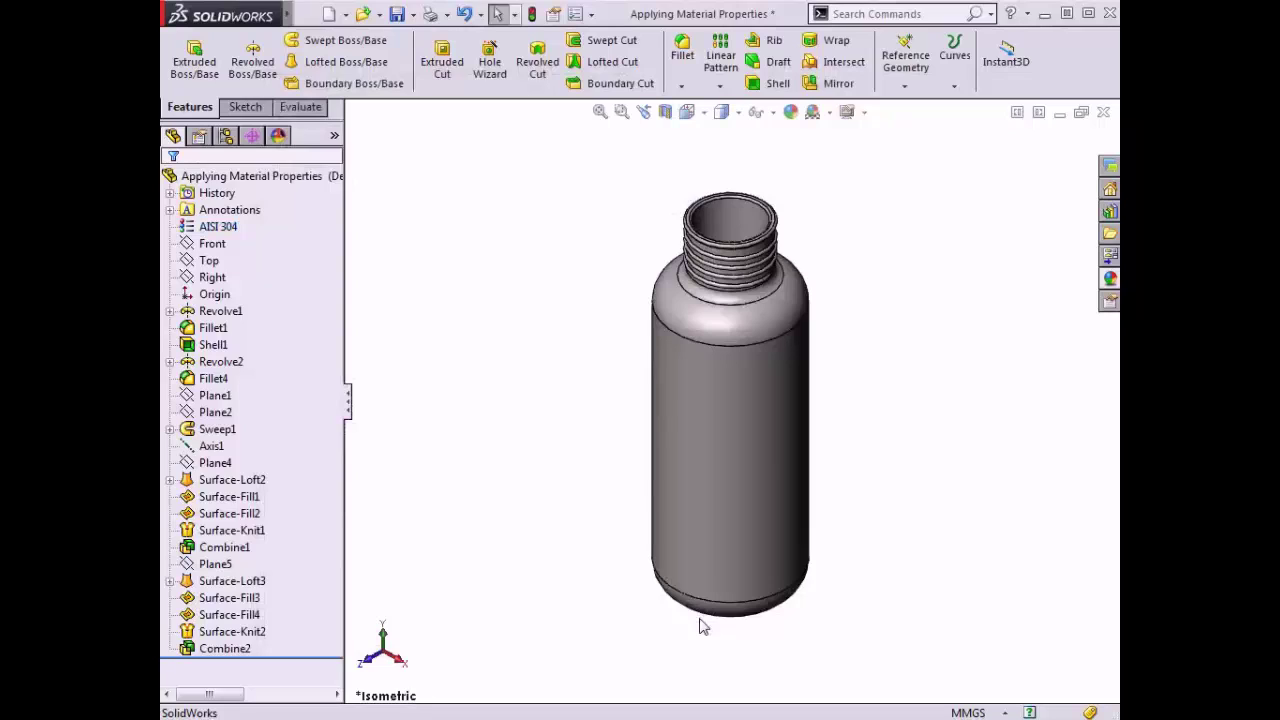
# Enable RealView Graphics so the AISI 304 bottle renders reflectively with a floor reflection
pyautogui.click(234, 229)
pyautogui.click(862, 113)
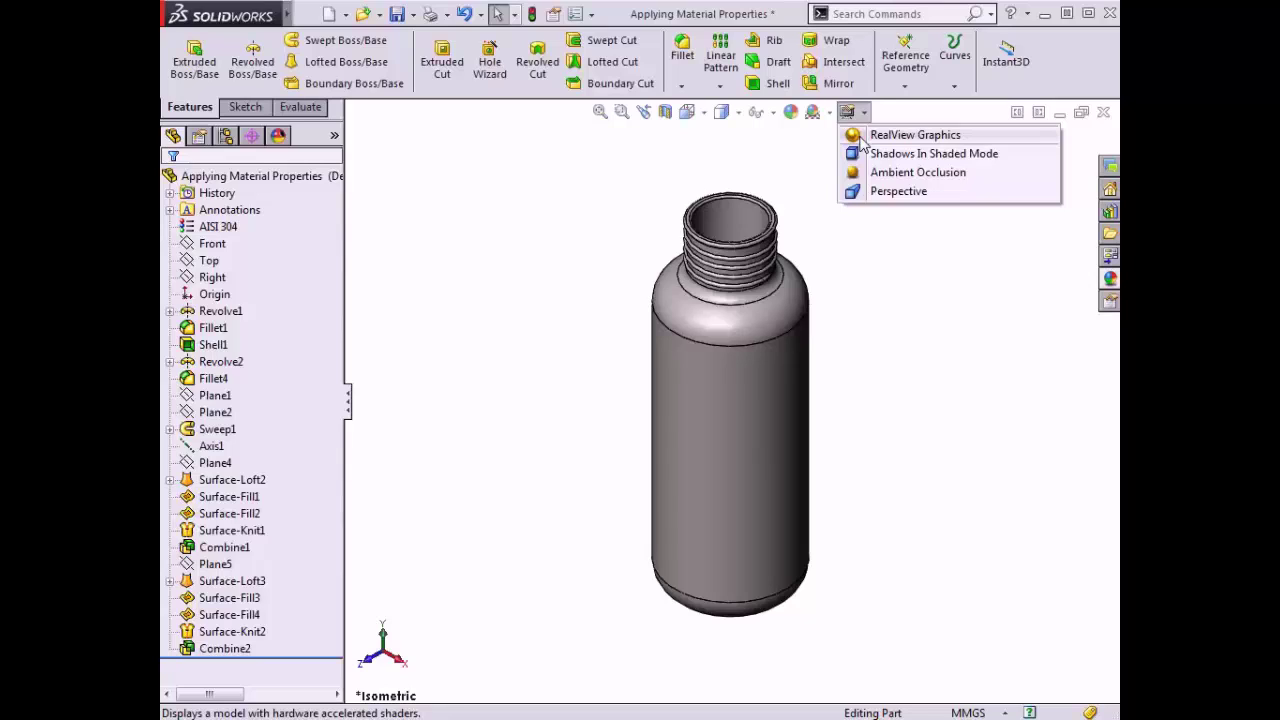
pyautogui.click(900, 135)
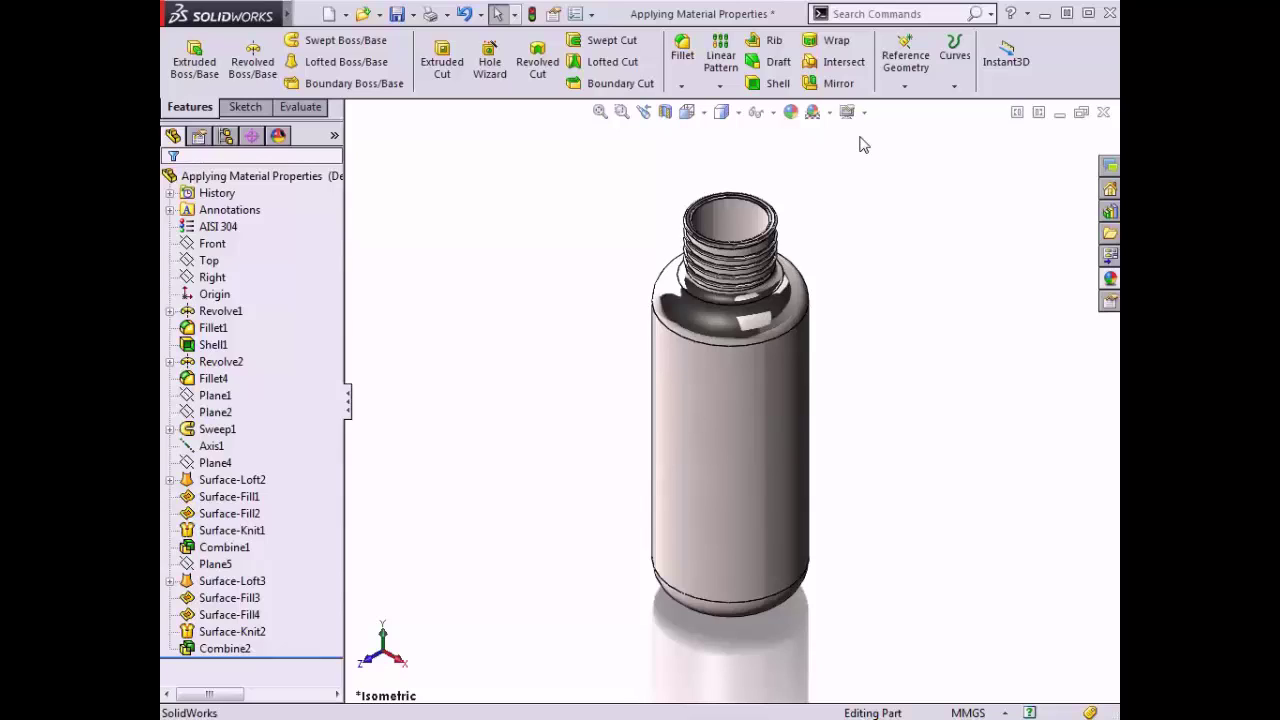
pyautogui.click(226, 229)
# Add a new 'Plastic' configuration in the per-configuration material table
pyautogui.rightClick(226, 230)
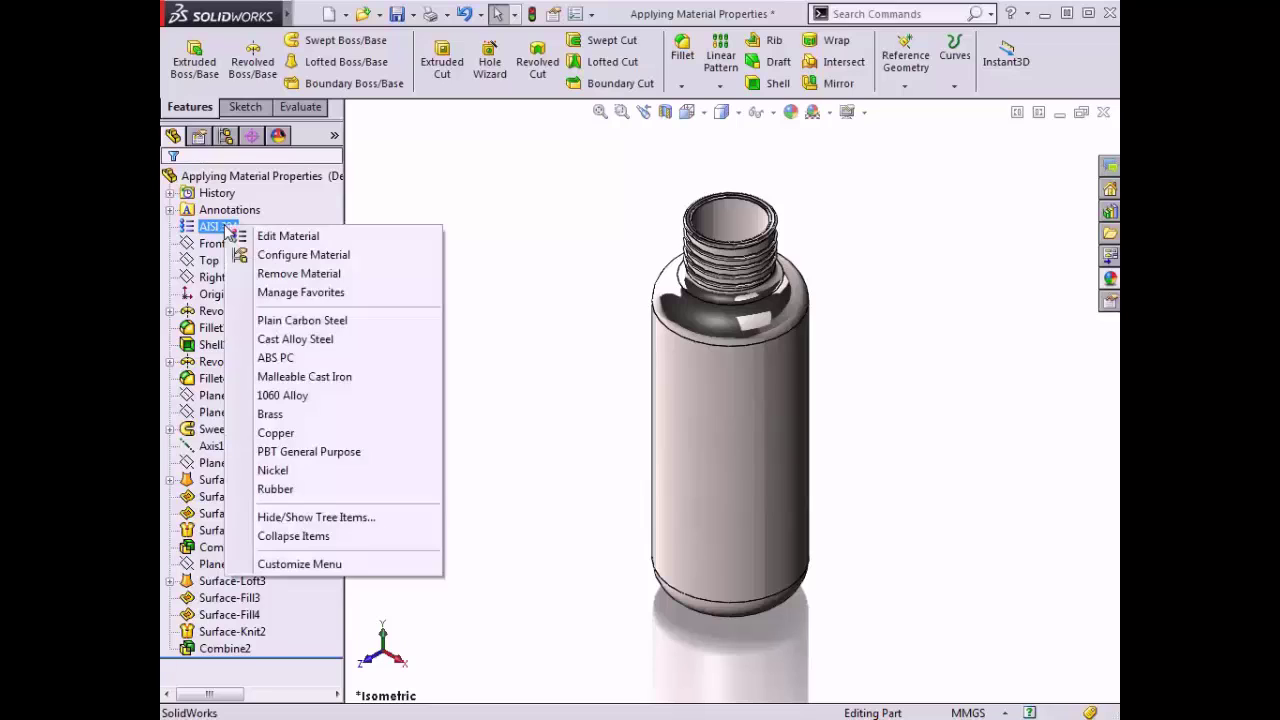
pyautogui.click(276, 256)
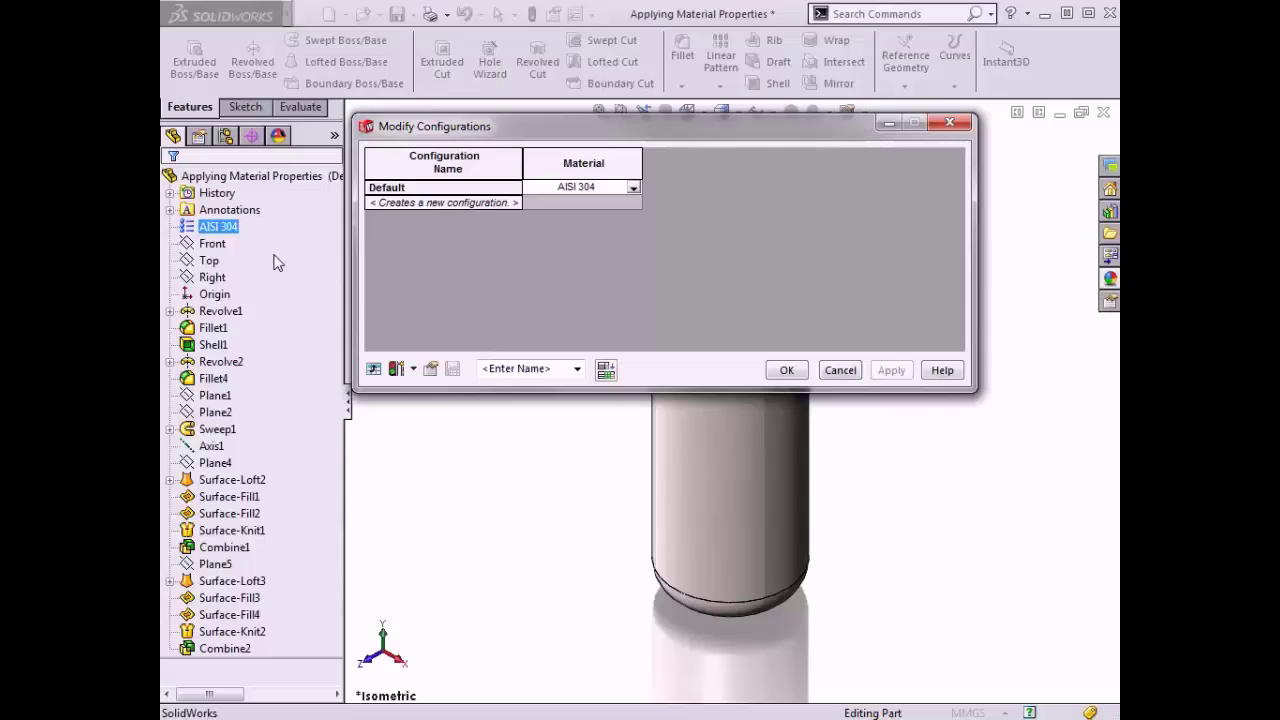
pyautogui.click(452, 203)
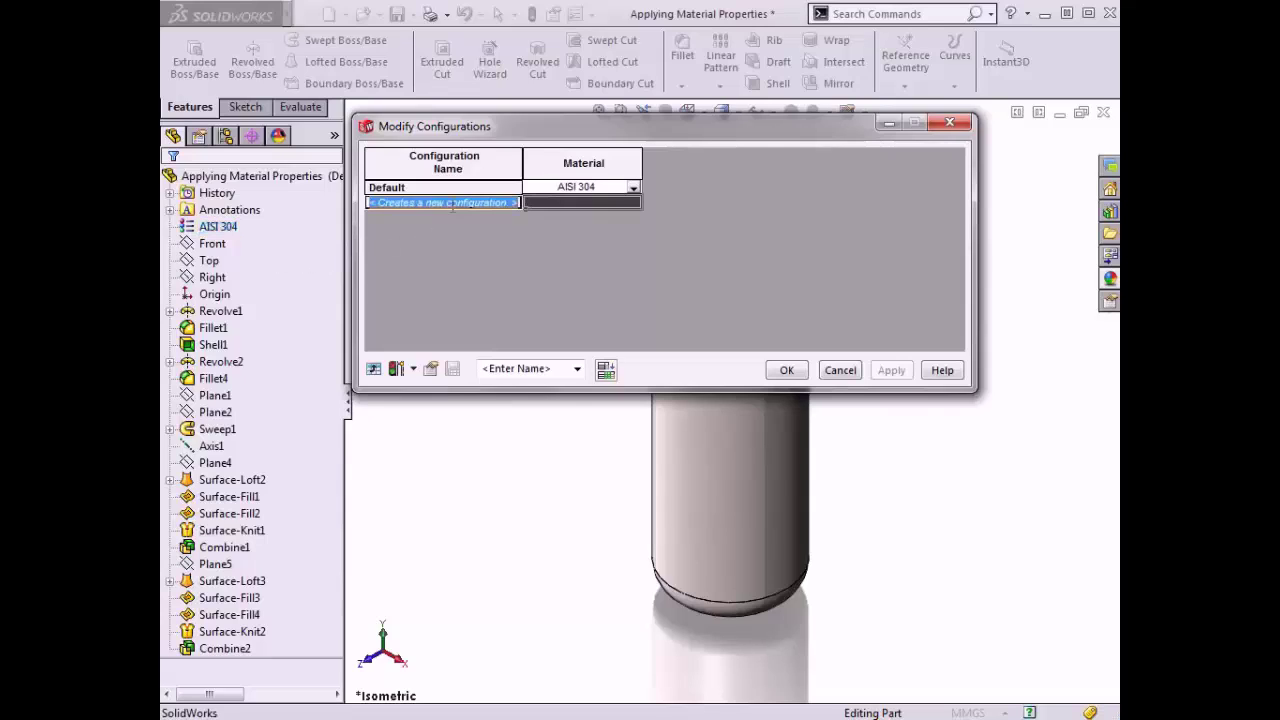
pyautogui.write('Plastic')
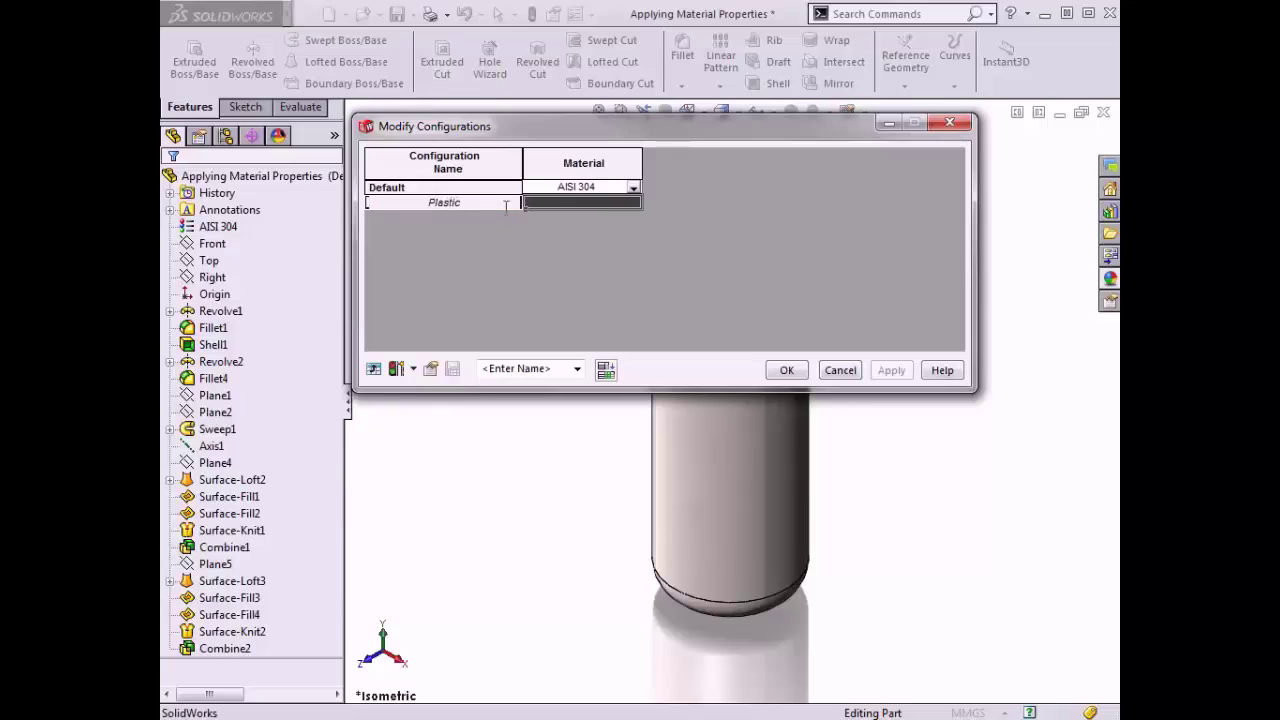
pyautogui.click(607, 204)
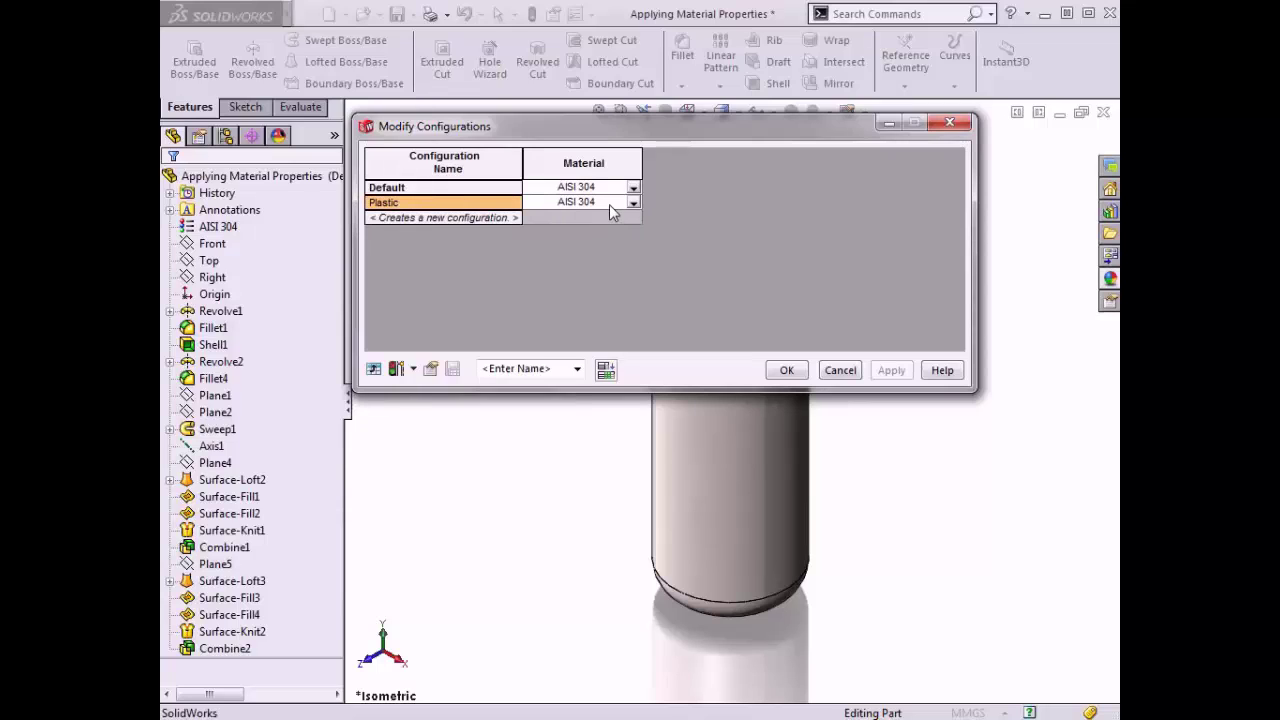
# Give the Plastic configuration PE High Density from the Plastics library and confirm the table
pyautogui.click(633, 203)
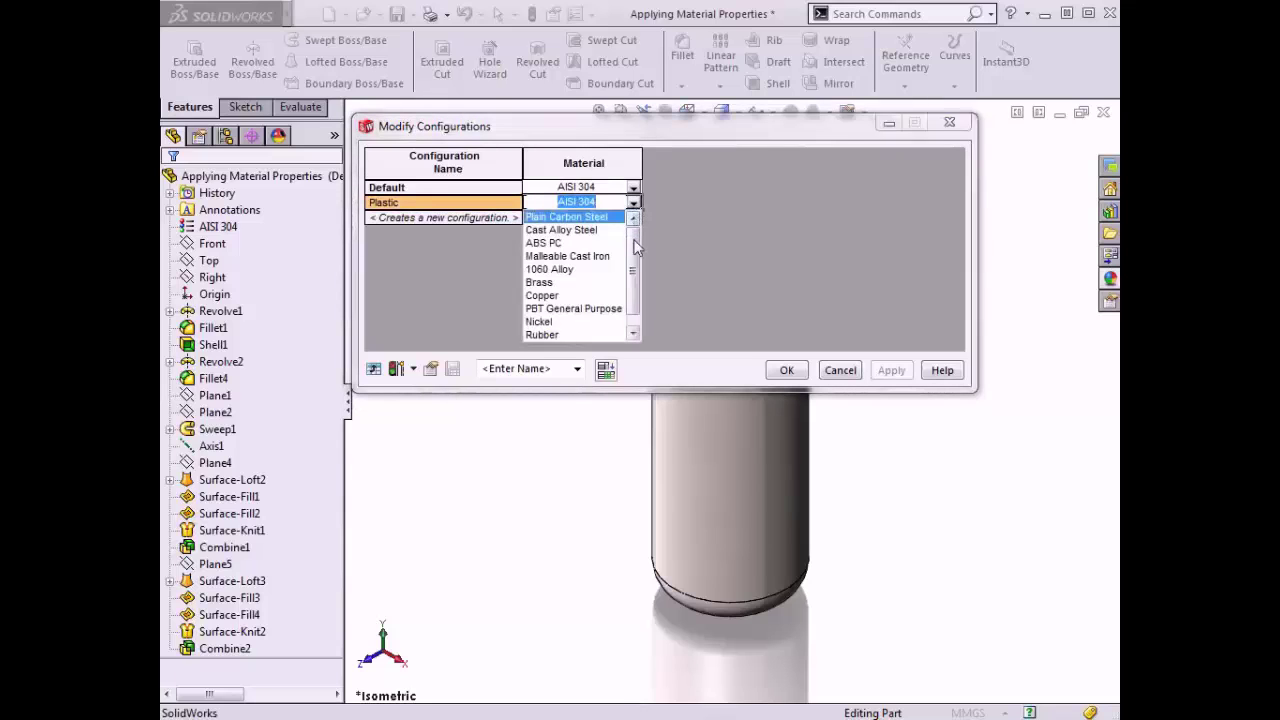
pyautogui.scroll(-1, 636, 250)
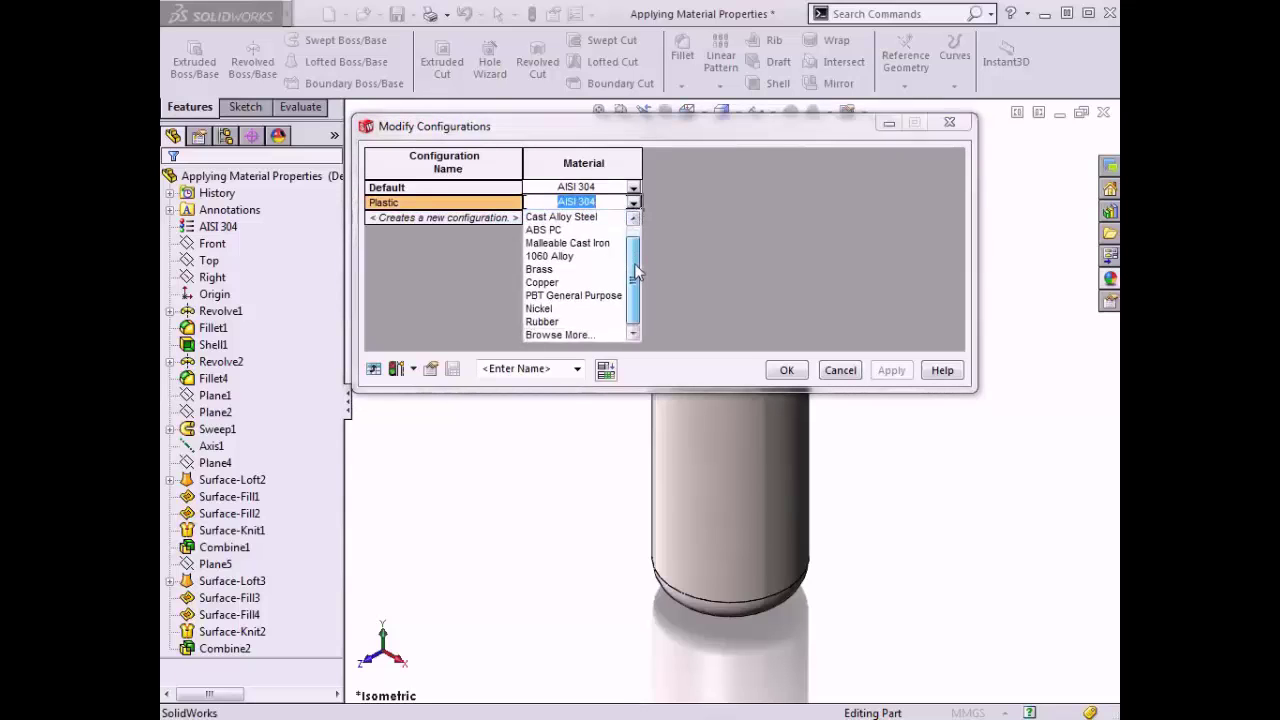
pyautogui.click(556, 335)
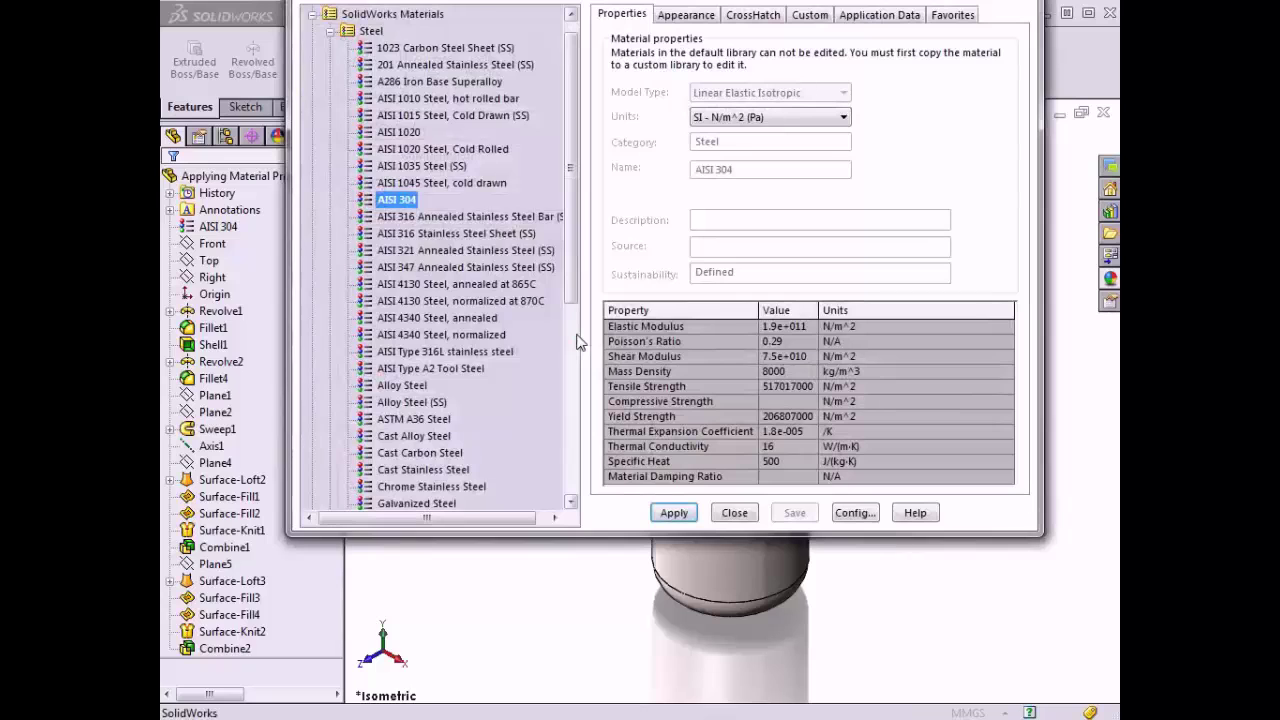
pyautogui.moveTo(575, 0); pyautogui.dragTo(593, 100)
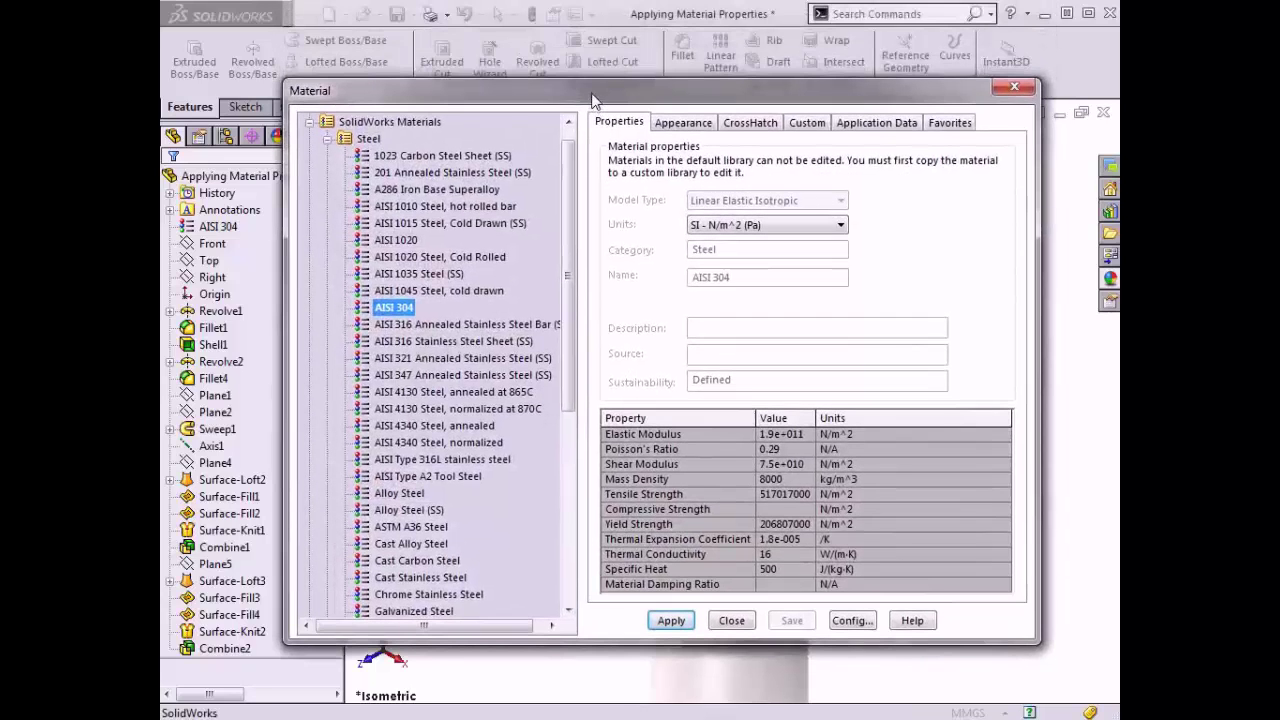
pyautogui.click(327, 142)
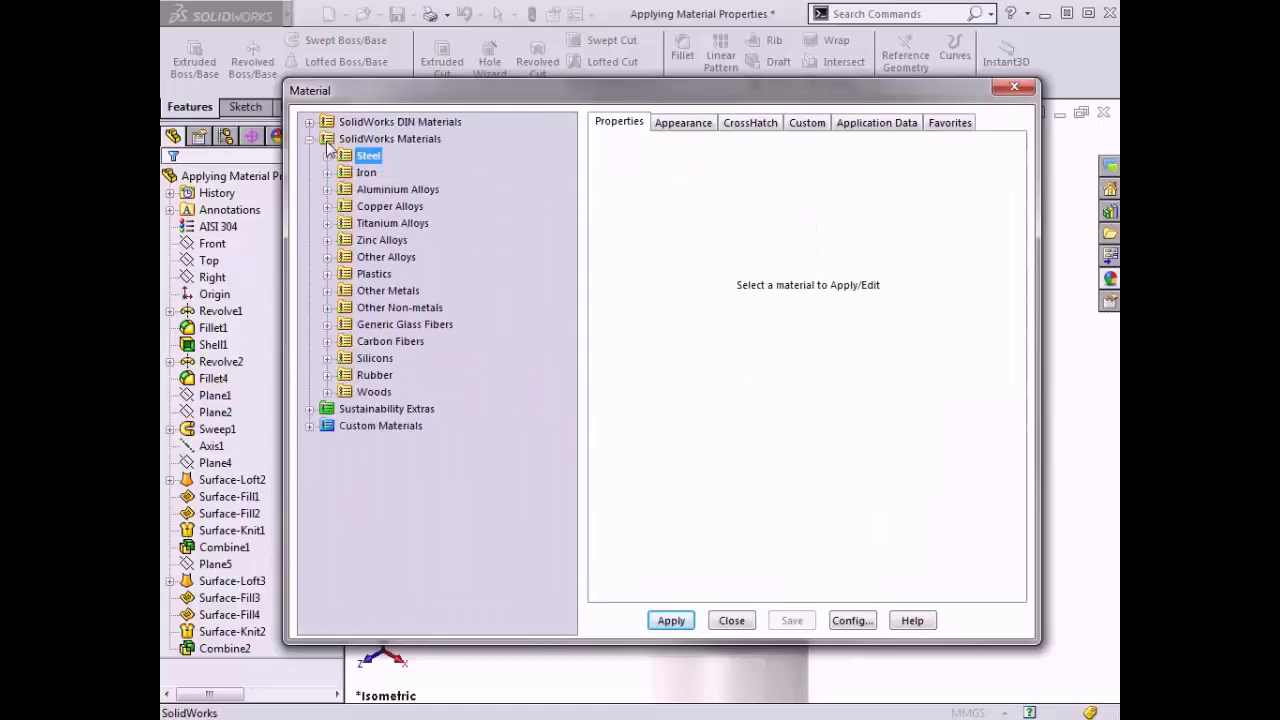
pyautogui.click(328, 277)
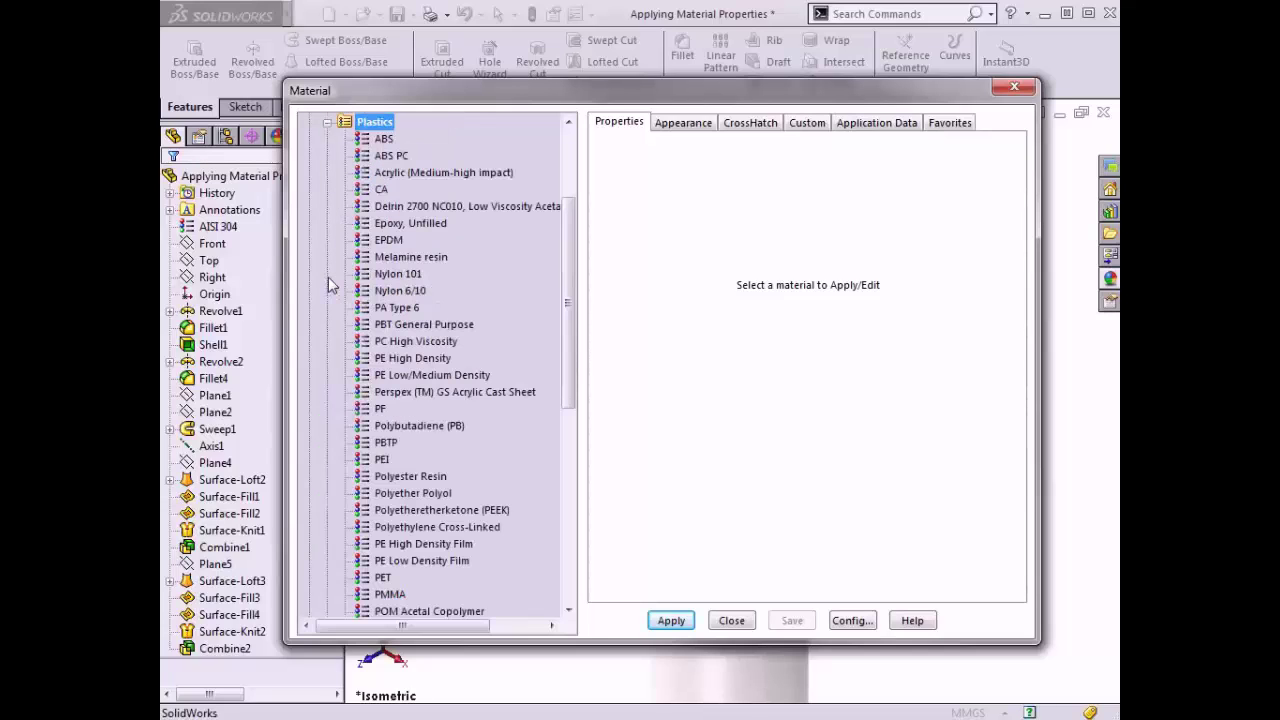
pyautogui.click(408, 359)
pyautogui.click(668, 622)
pyautogui.click(725, 622)
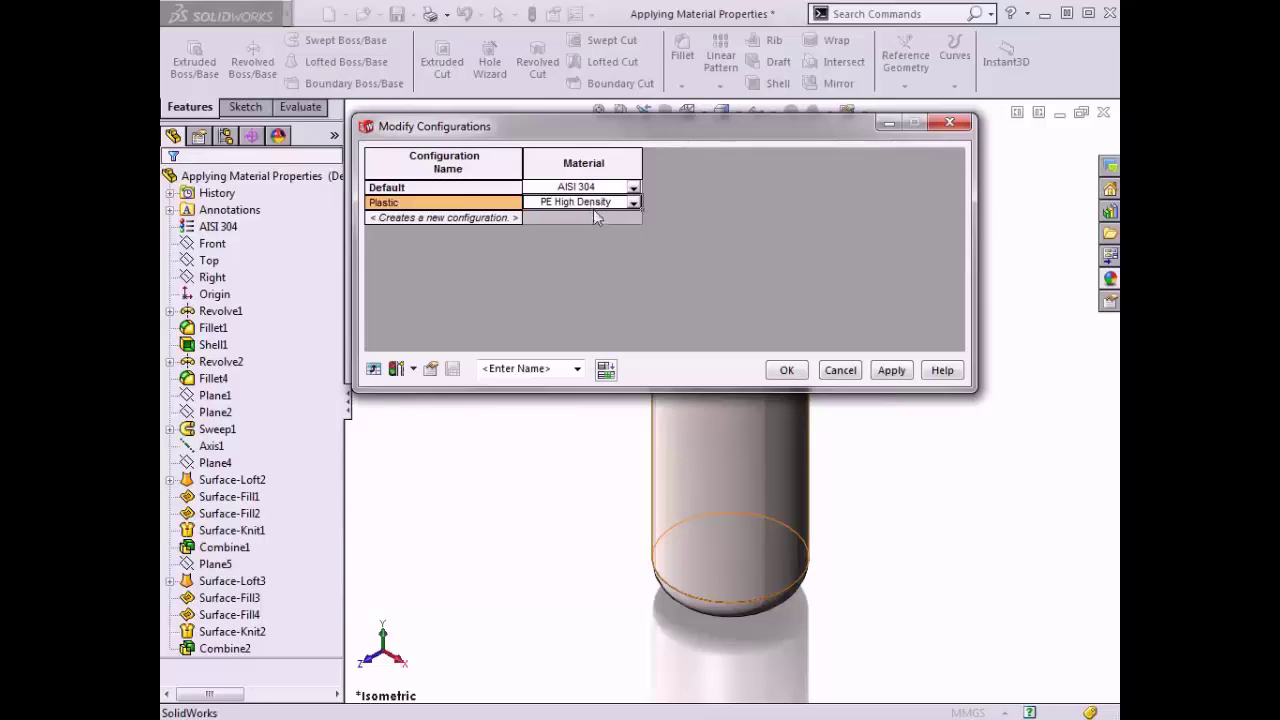
pyautogui.click(786, 372)
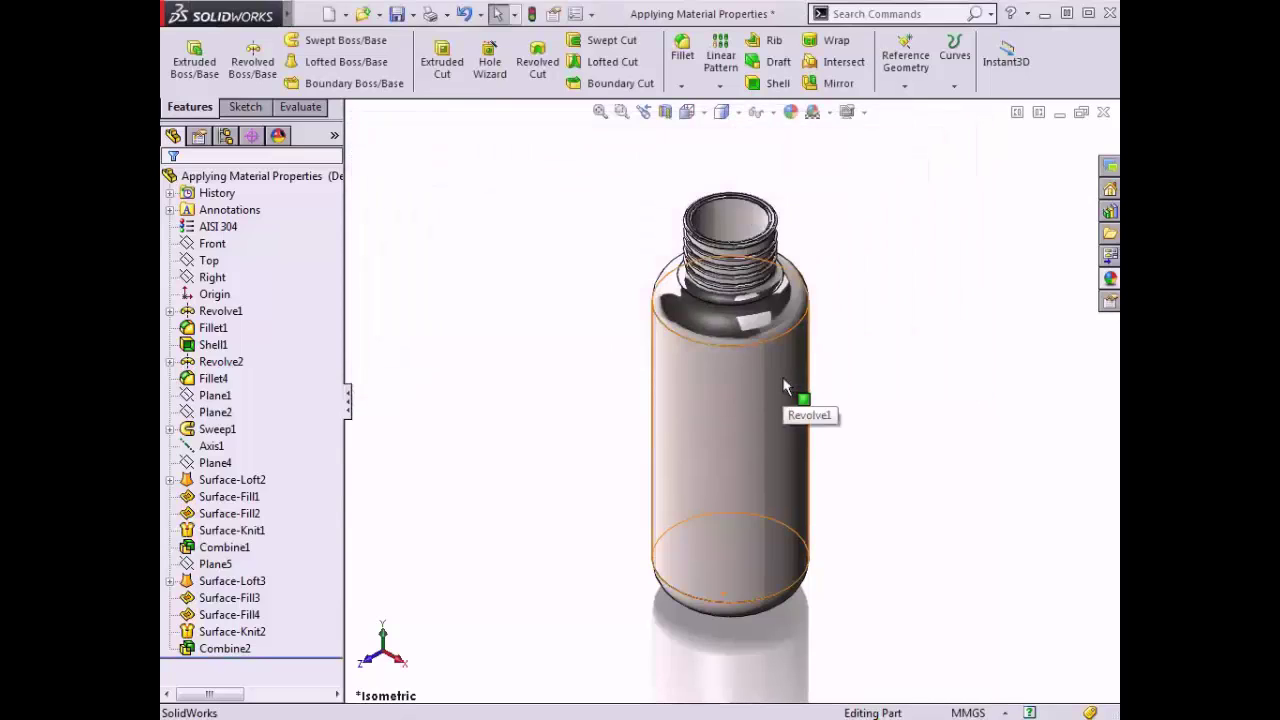
# Make the Plastic configuration active, then return to the FeatureManager tree
pyautogui.click(225, 134)
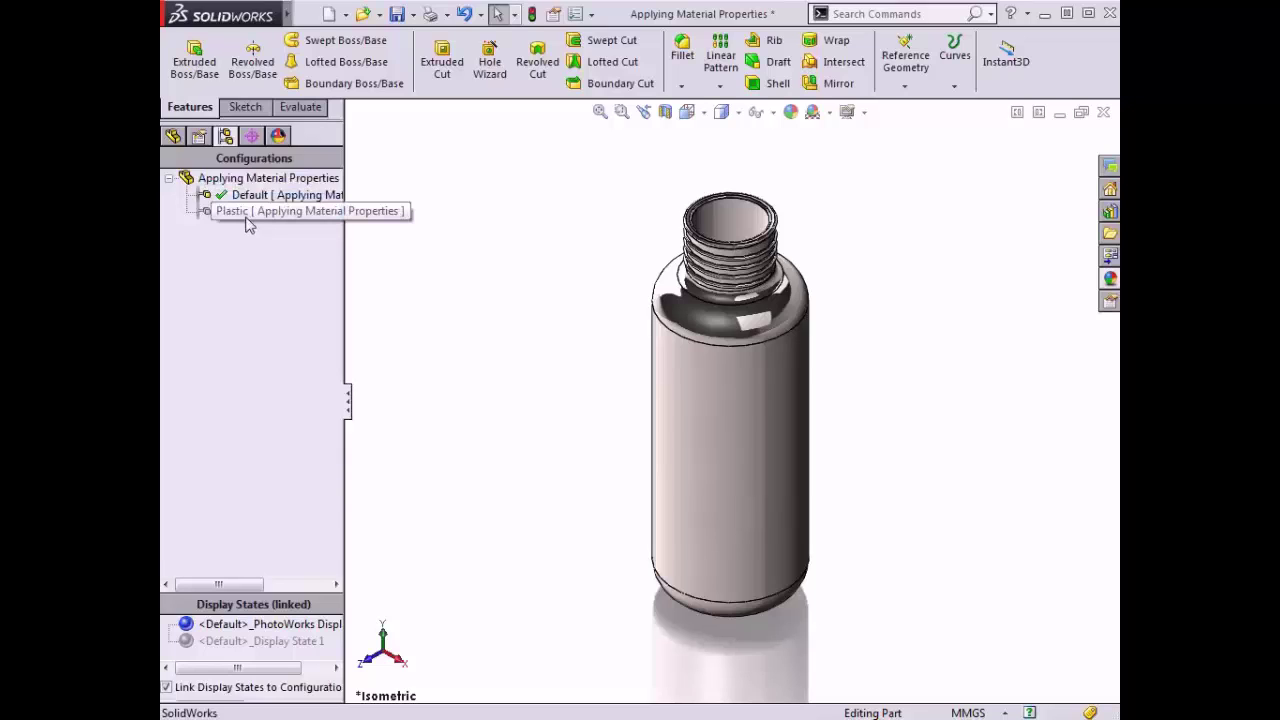
pyautogui.doubleClick(248, 222)
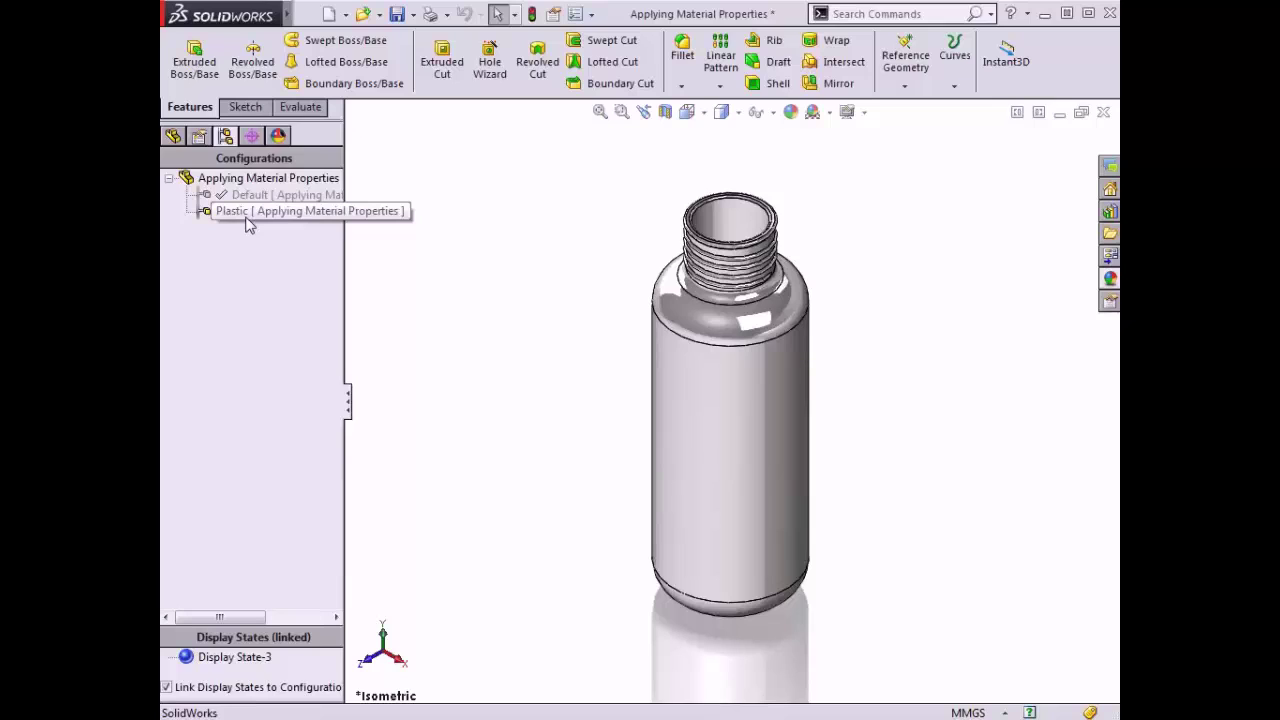
pyautogui.click(174, 138)
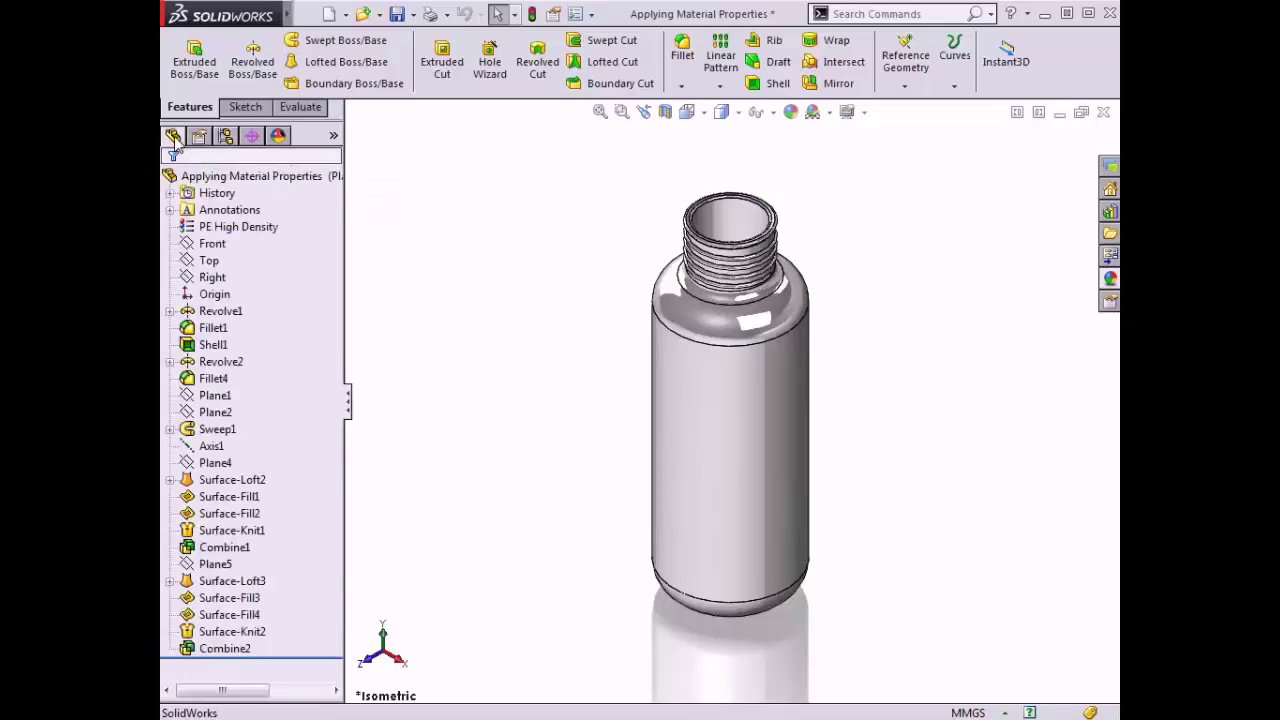
# Open the material editor for PE High Density and copy it from the Plastics library
pyautogui.rightClick(233, 241)
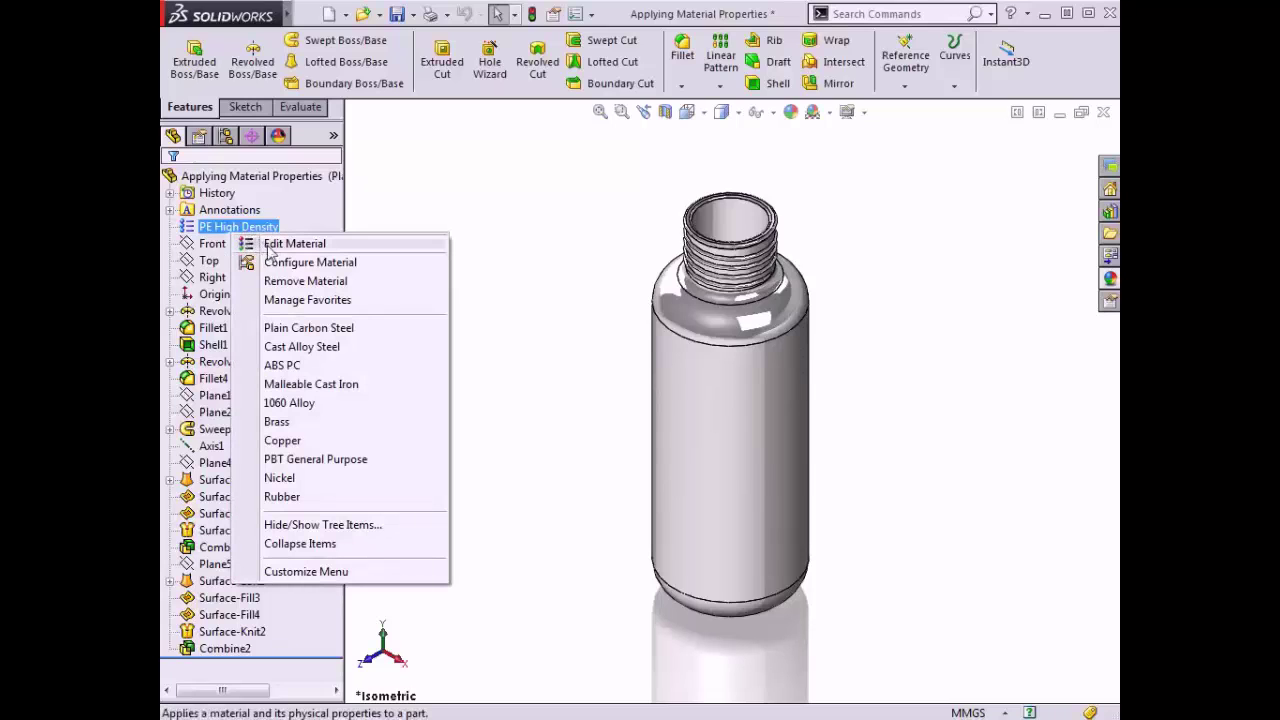
pyautogui.click(268, 246)
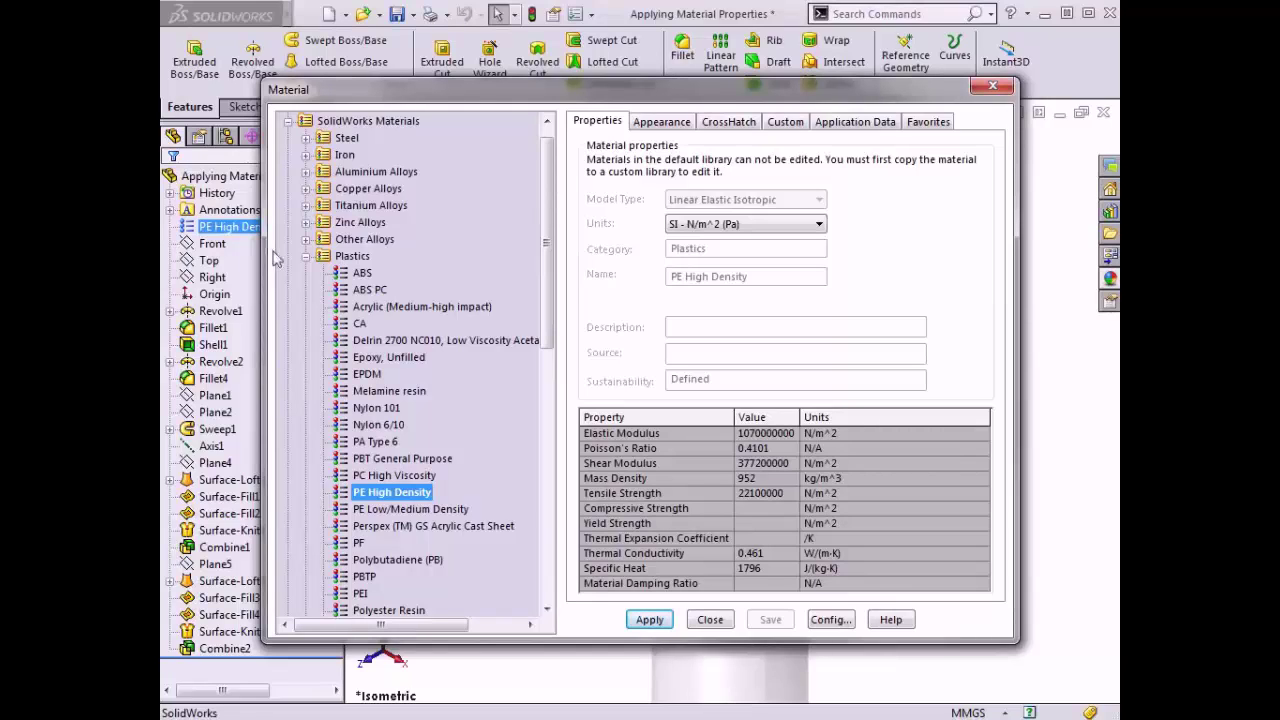
pyautogui.rightClick(398, 497)
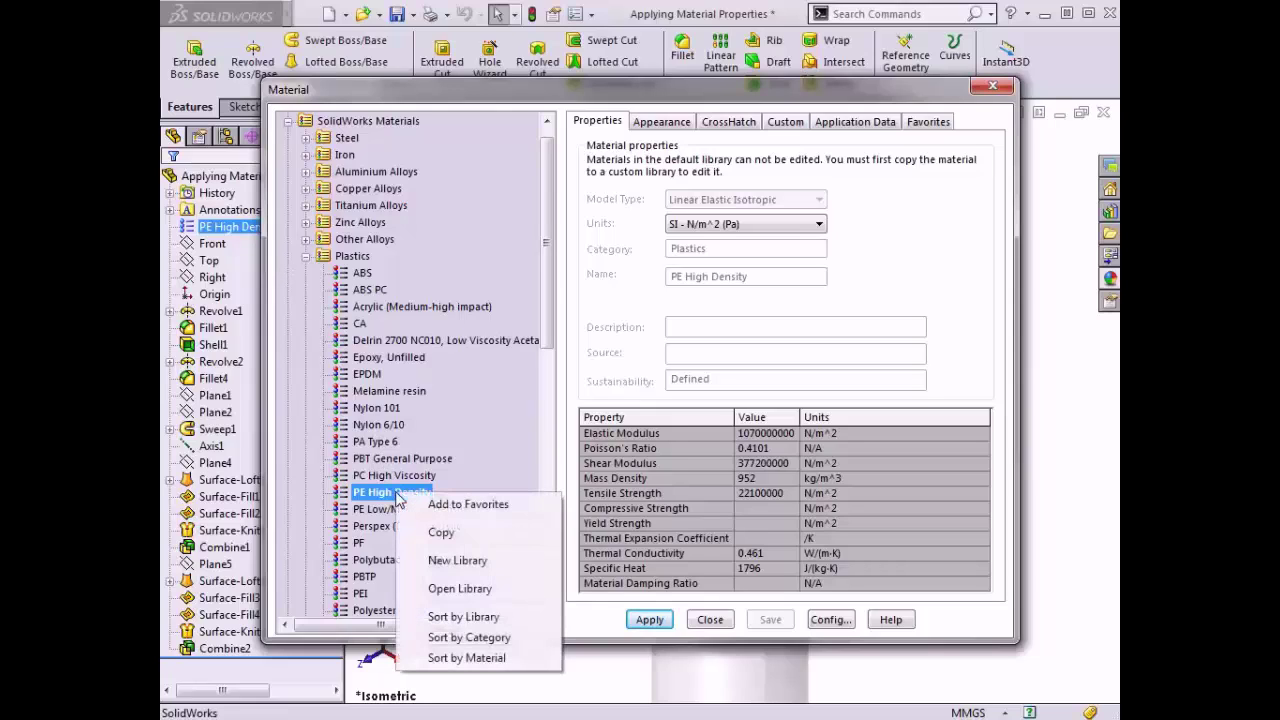
pyautogui.click(440, 535)
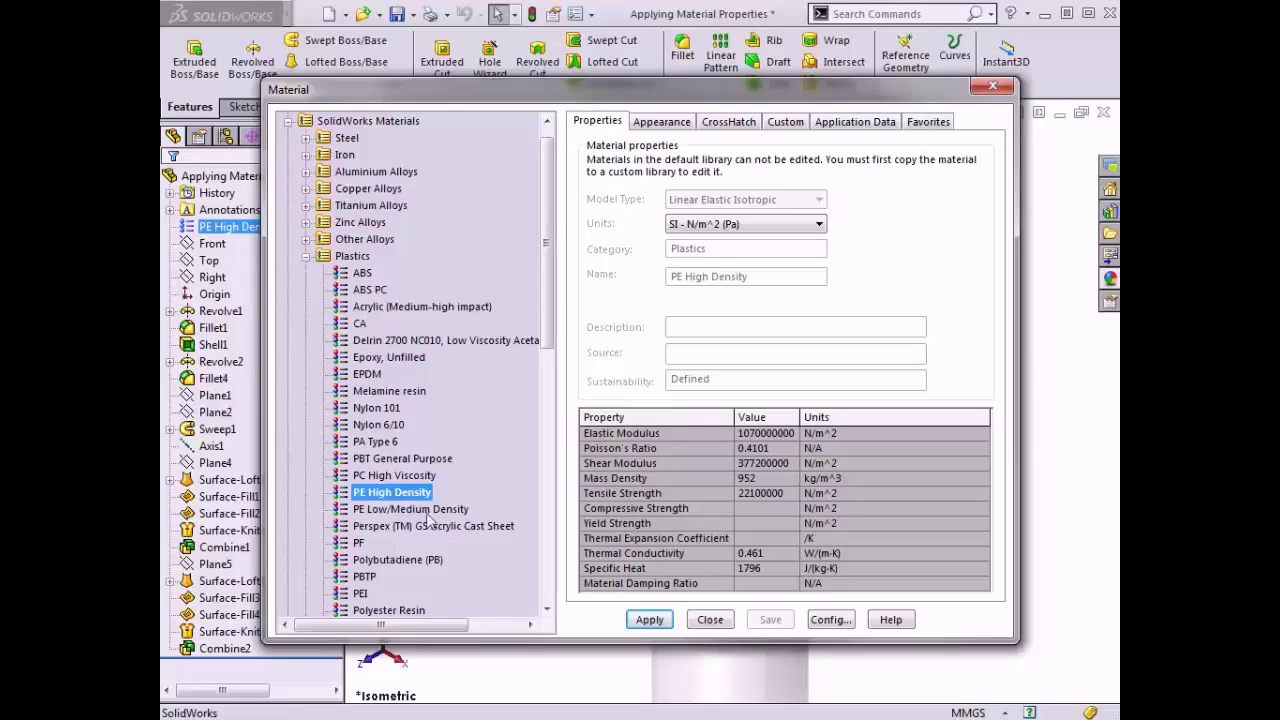
pyautogui.click(306, 257)
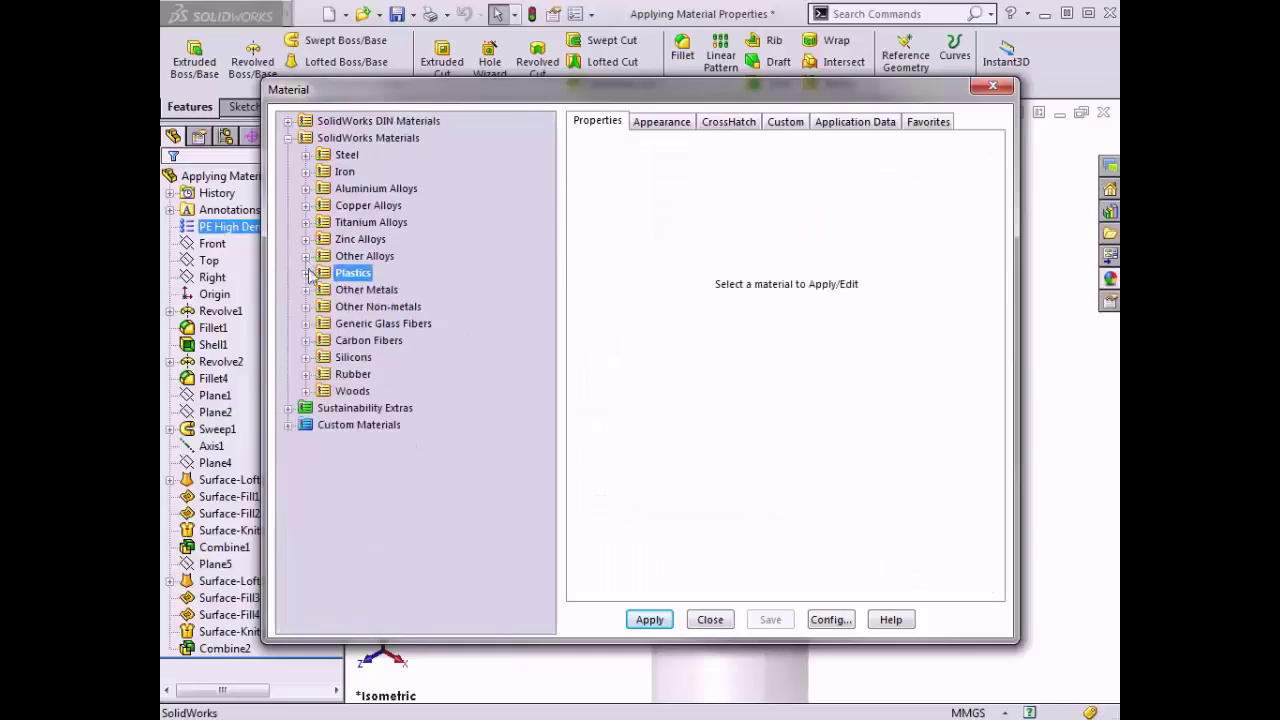
# Paste the copied PE High Density into the Plastic category under Custom Materials
pyautogui.click(289, 426)
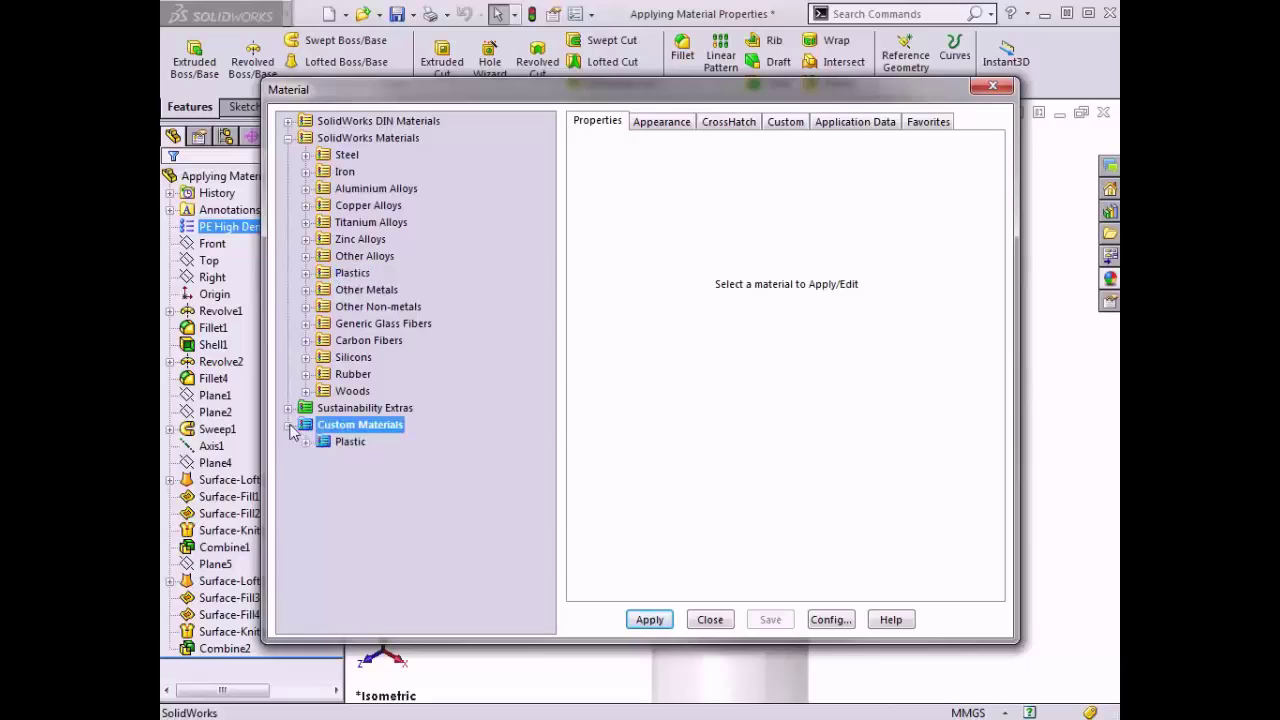
pyautogui.rightClick(341, 445)
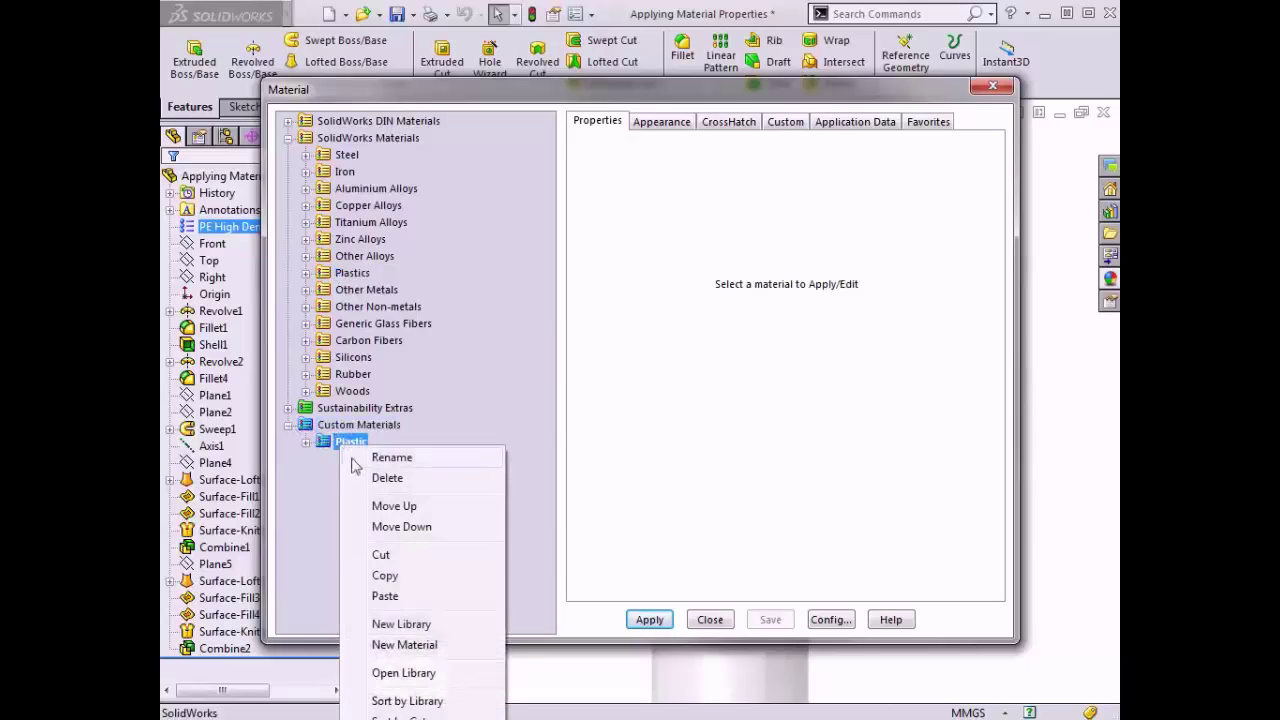
pyautogui.click(385, 597)
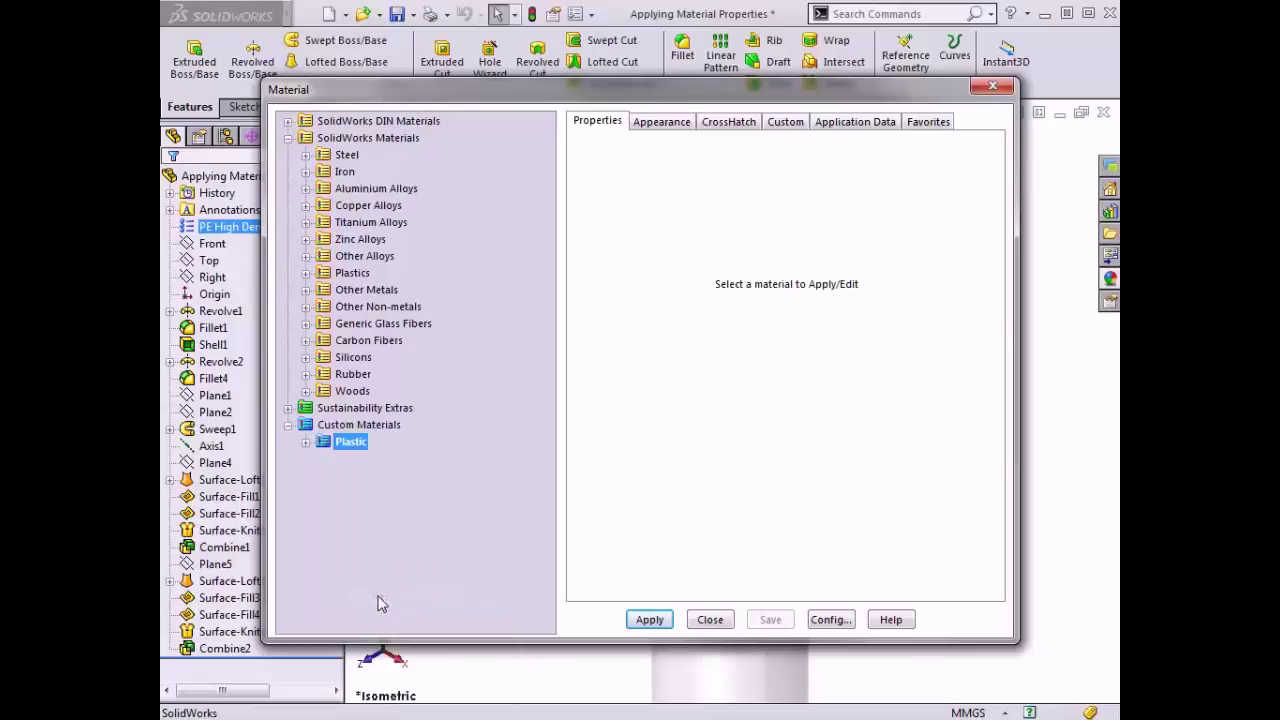
pyautogui.click(306, 443)
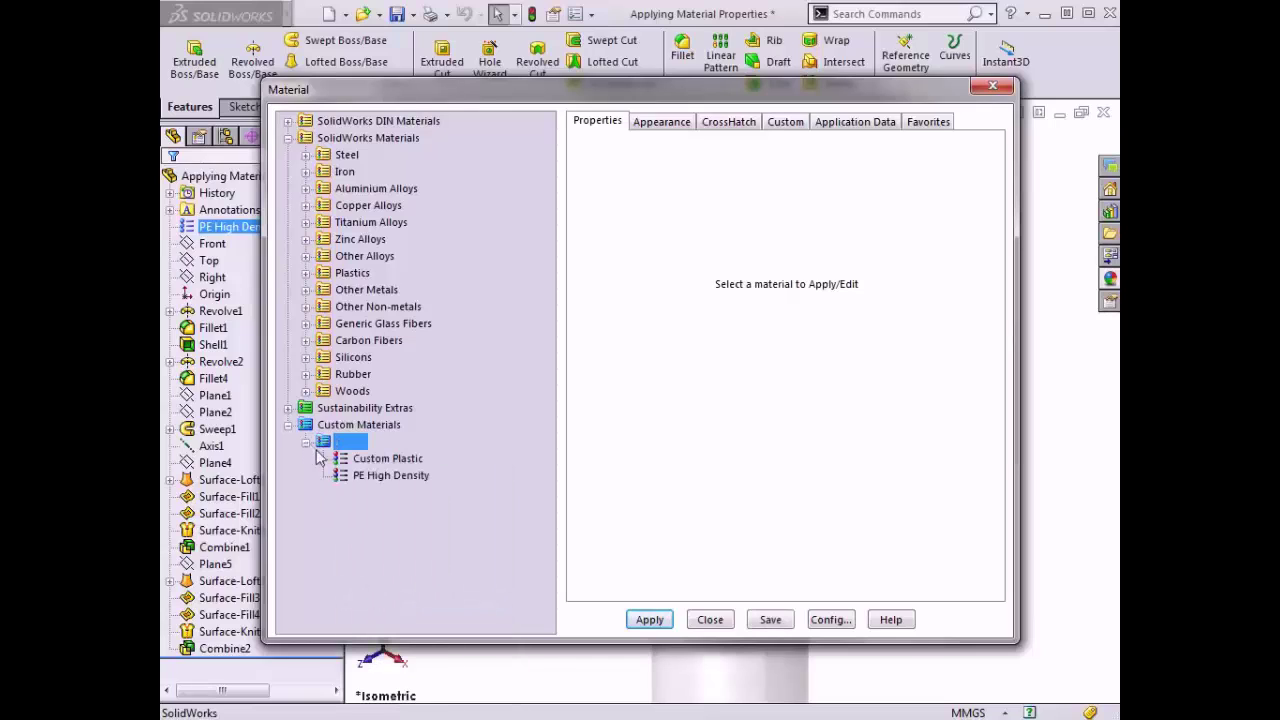
# Rename the pasted material copy to 'PE Reduced'
pyautogui.click(390, 476)
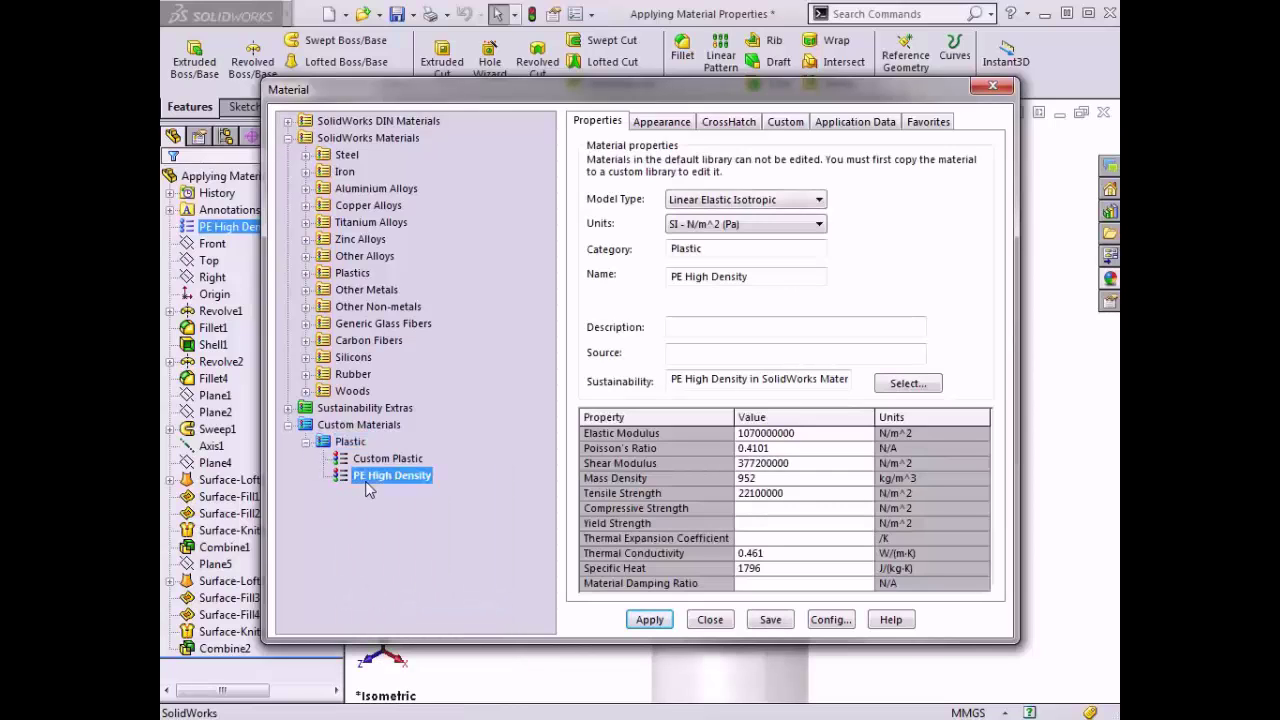
pyautogui.rightClick(369, 488)
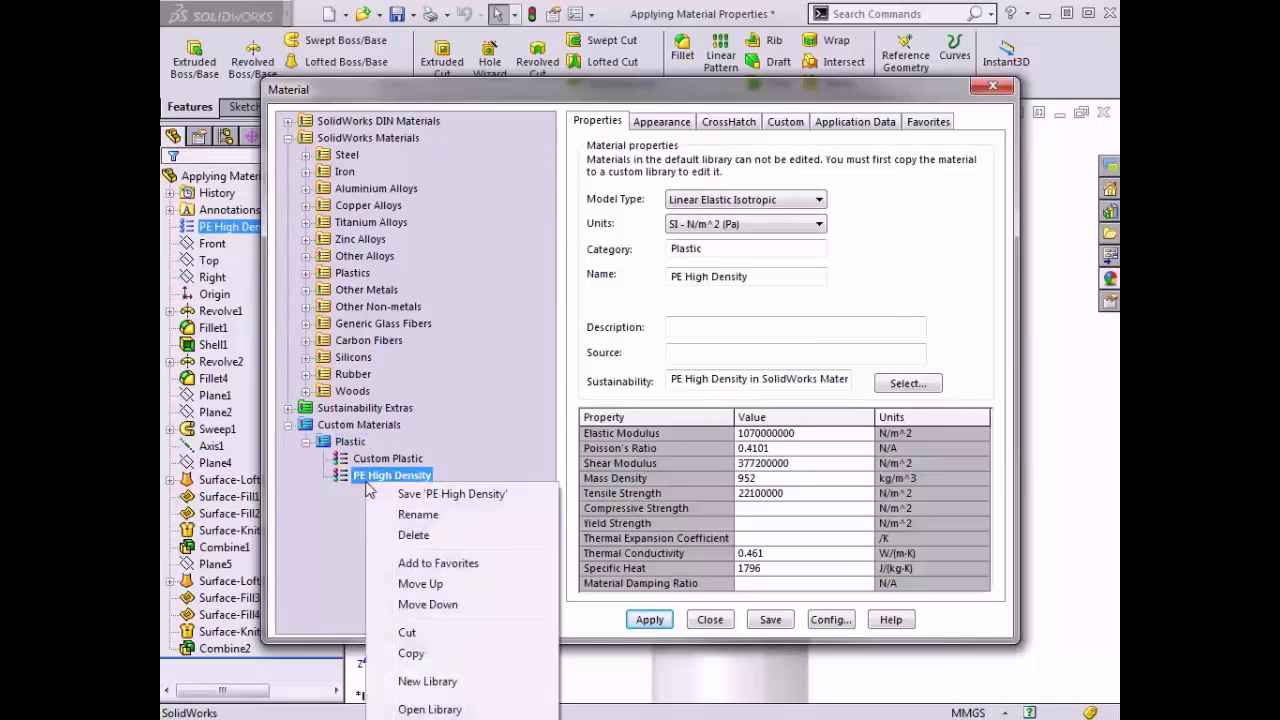
pyautogui.click(417, 514)
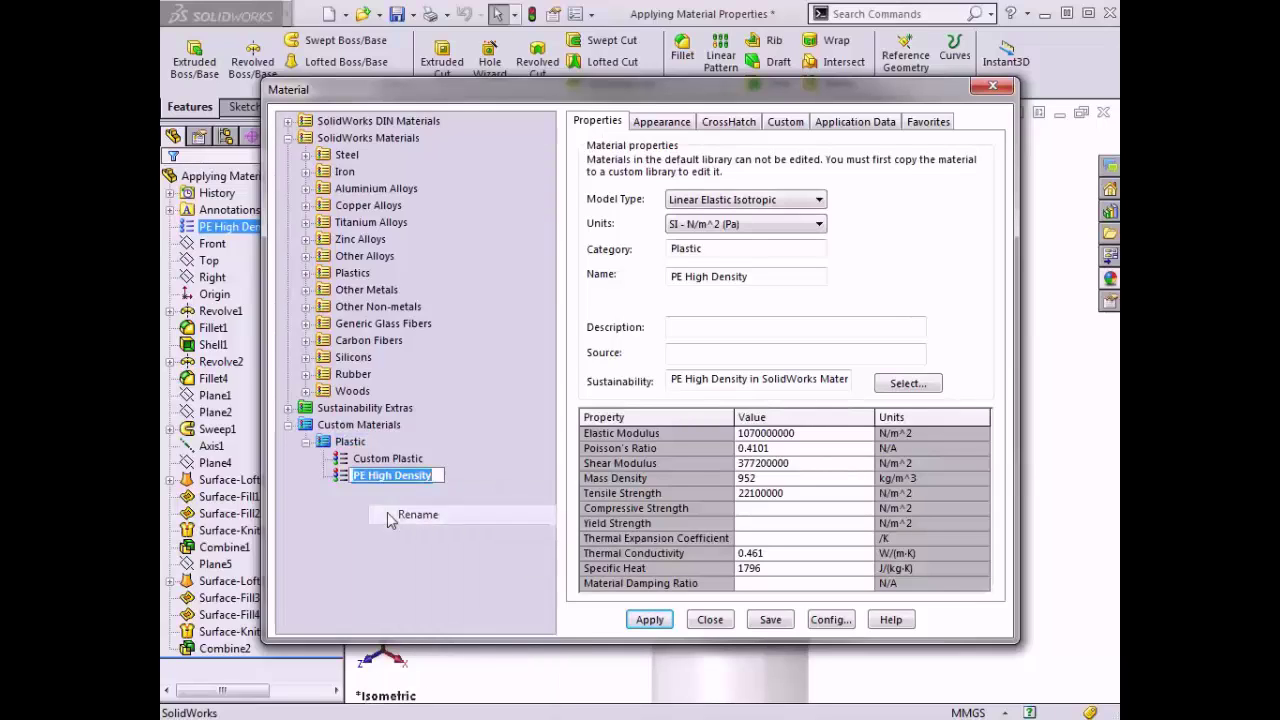
pyautogui.write('PE')
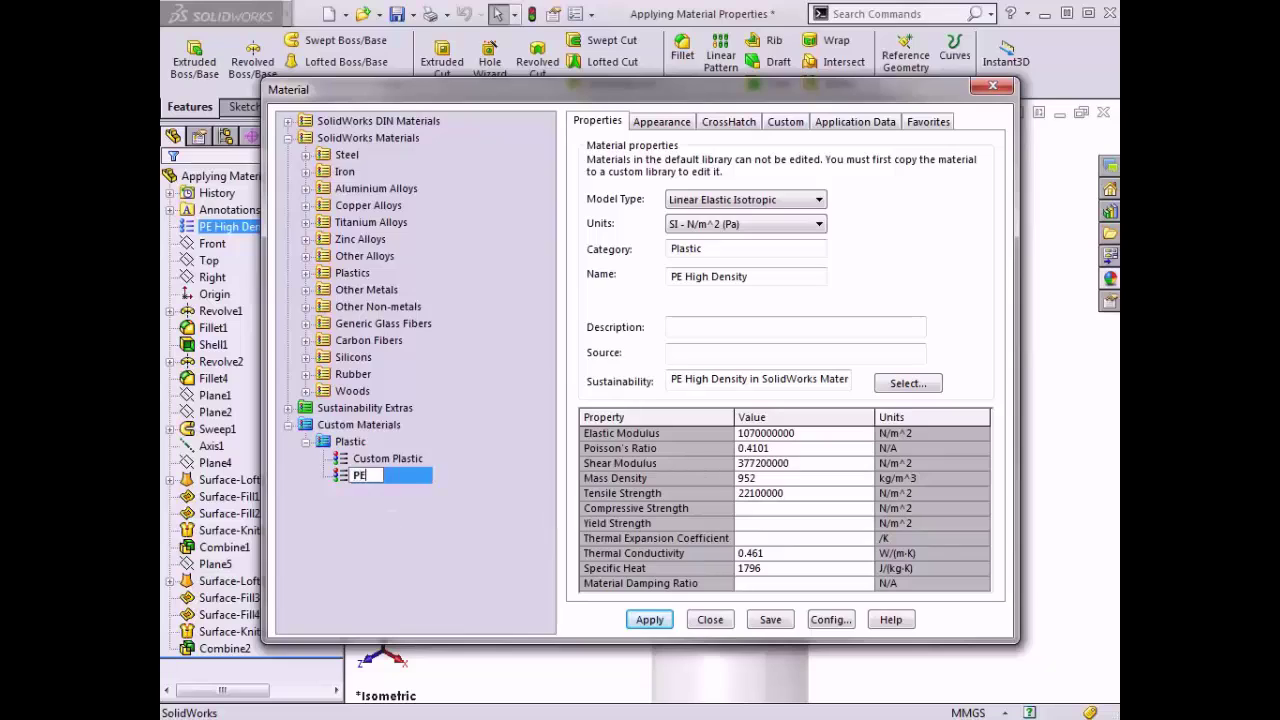
pyautogui.write(' Reduced')
pyautogui.press('Return')
pyautogui.click(388, 476)
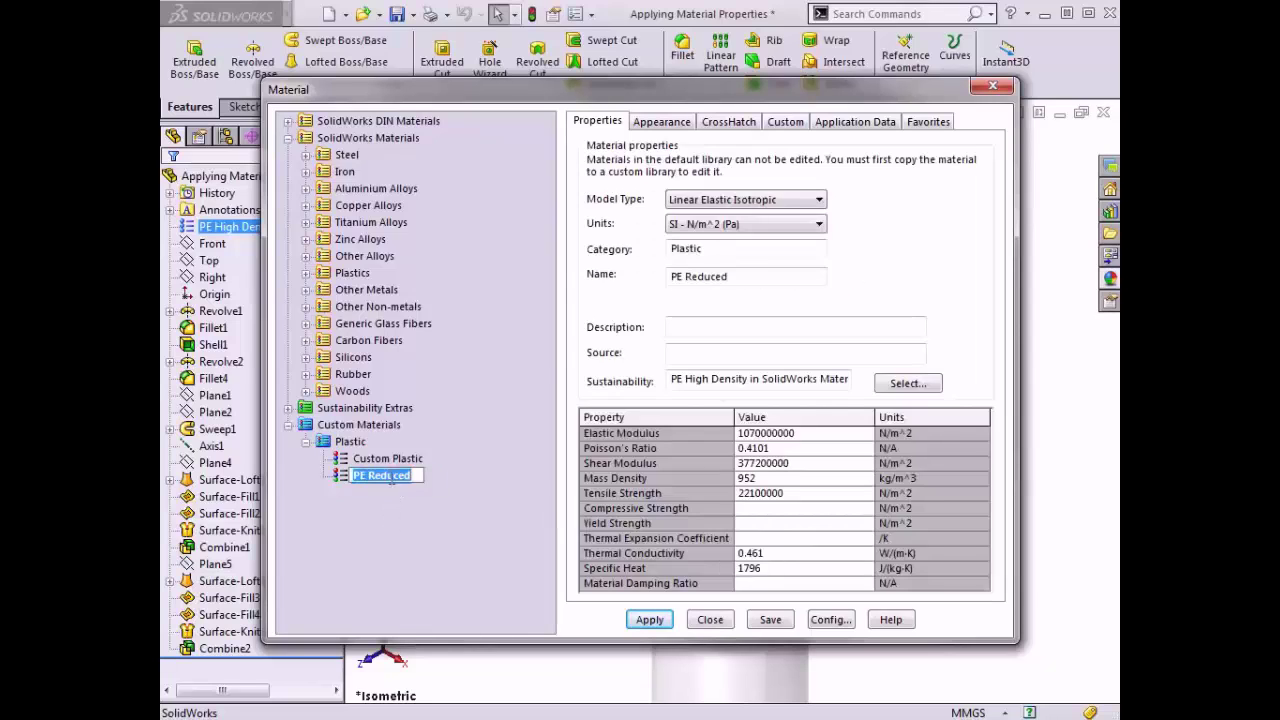
# Change PE Reduced's thermal conductivity to 0.432 W/(m·K)
pyautogui.click(772, 418)
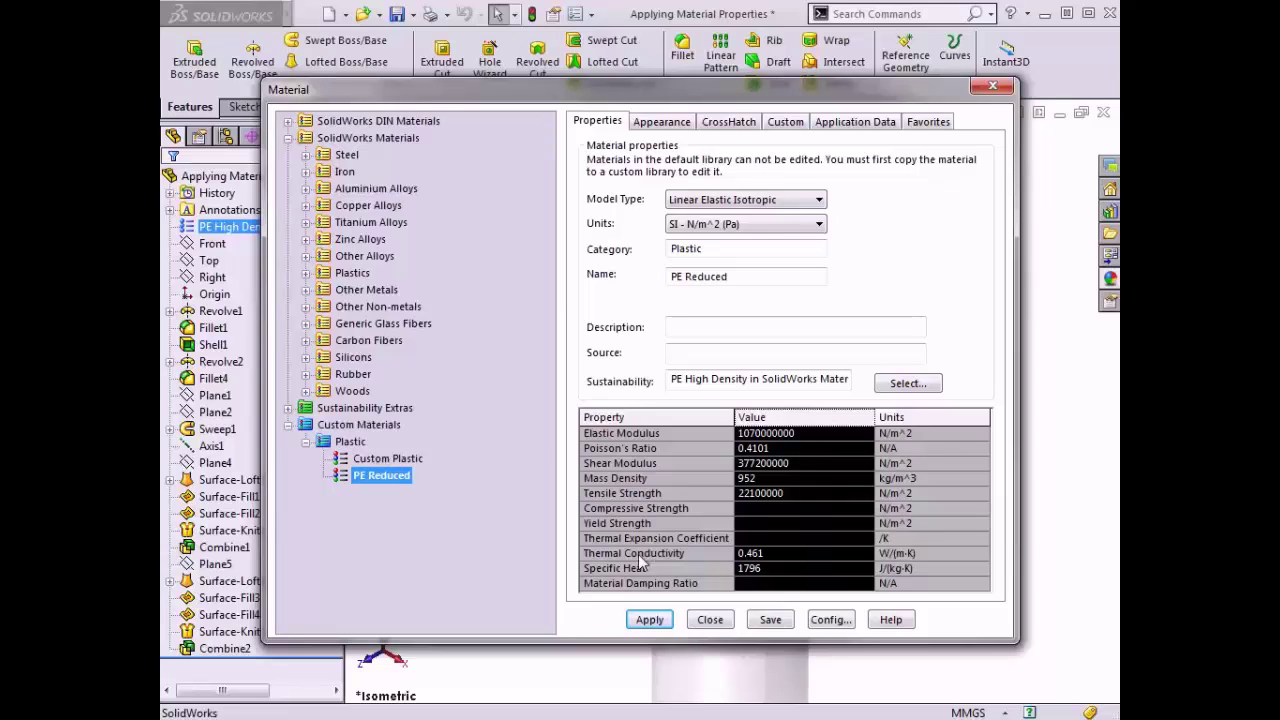
pyautogui.click(767, 558)
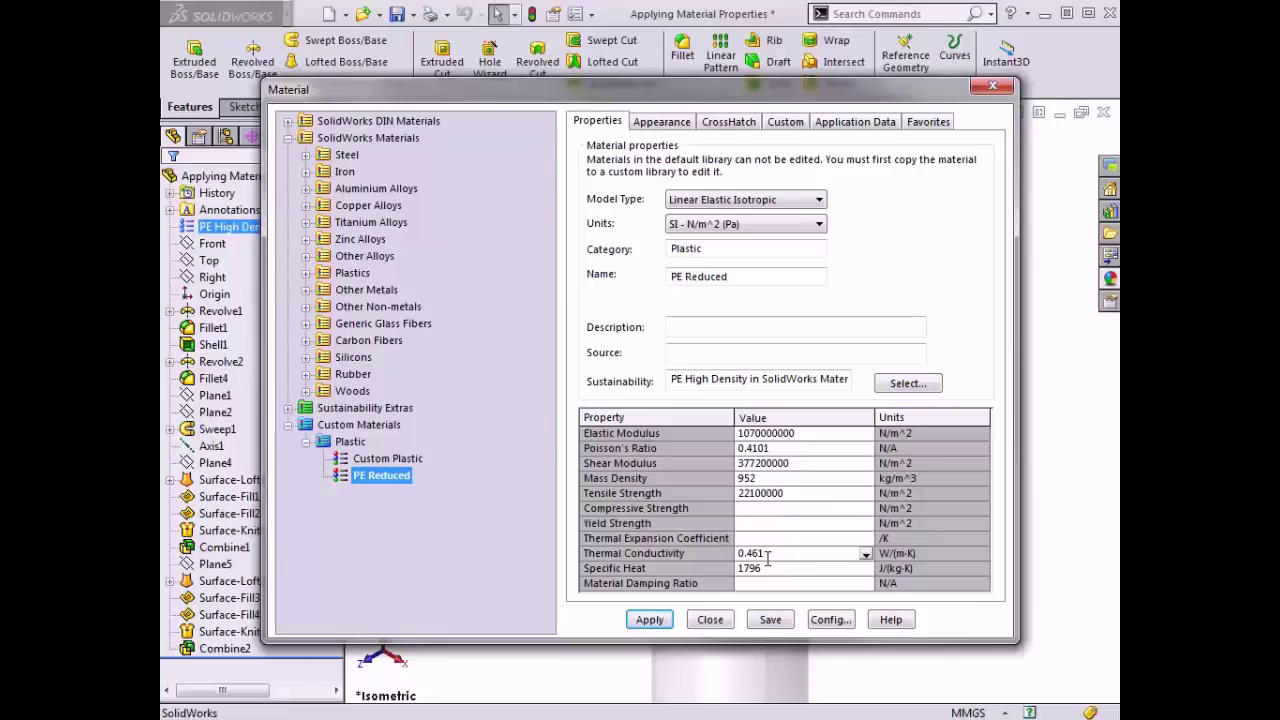
pyautogui.press('BackSpace')
pyautogui.press('BackSpace')
pyautogui.write('32')
pyautogui.click(866, 555)
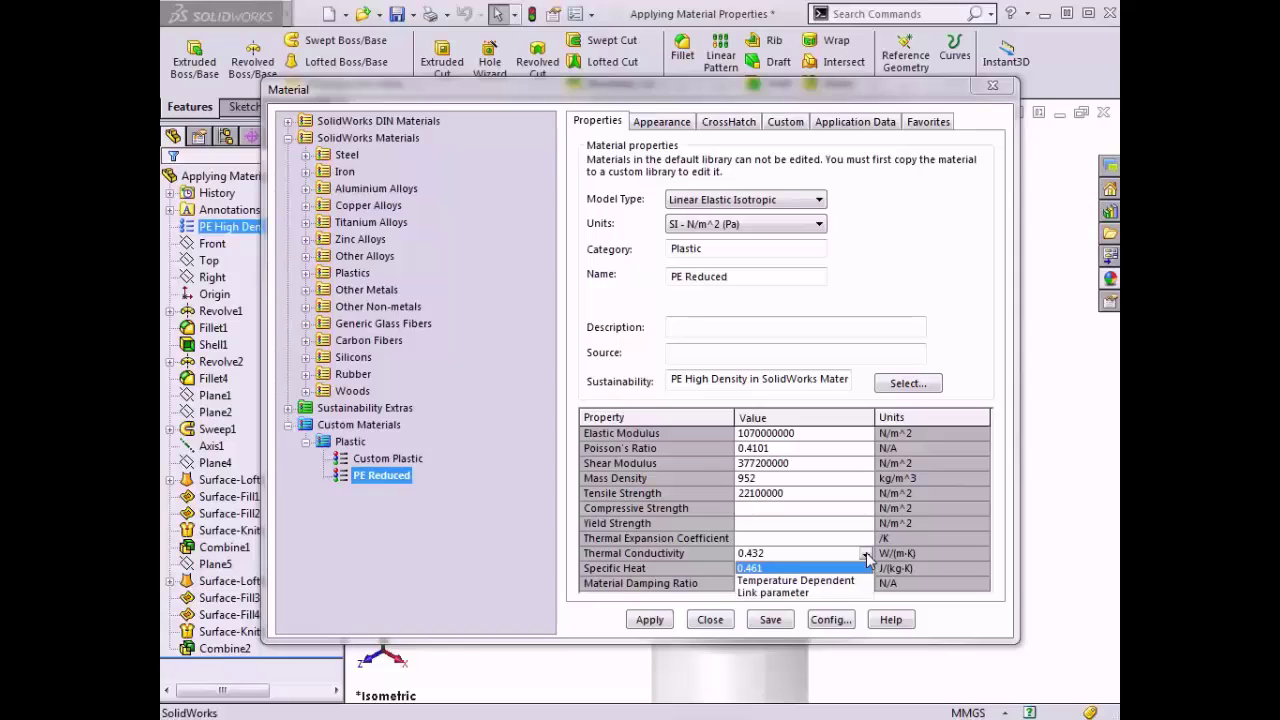
pyautogui.click(866, 555)
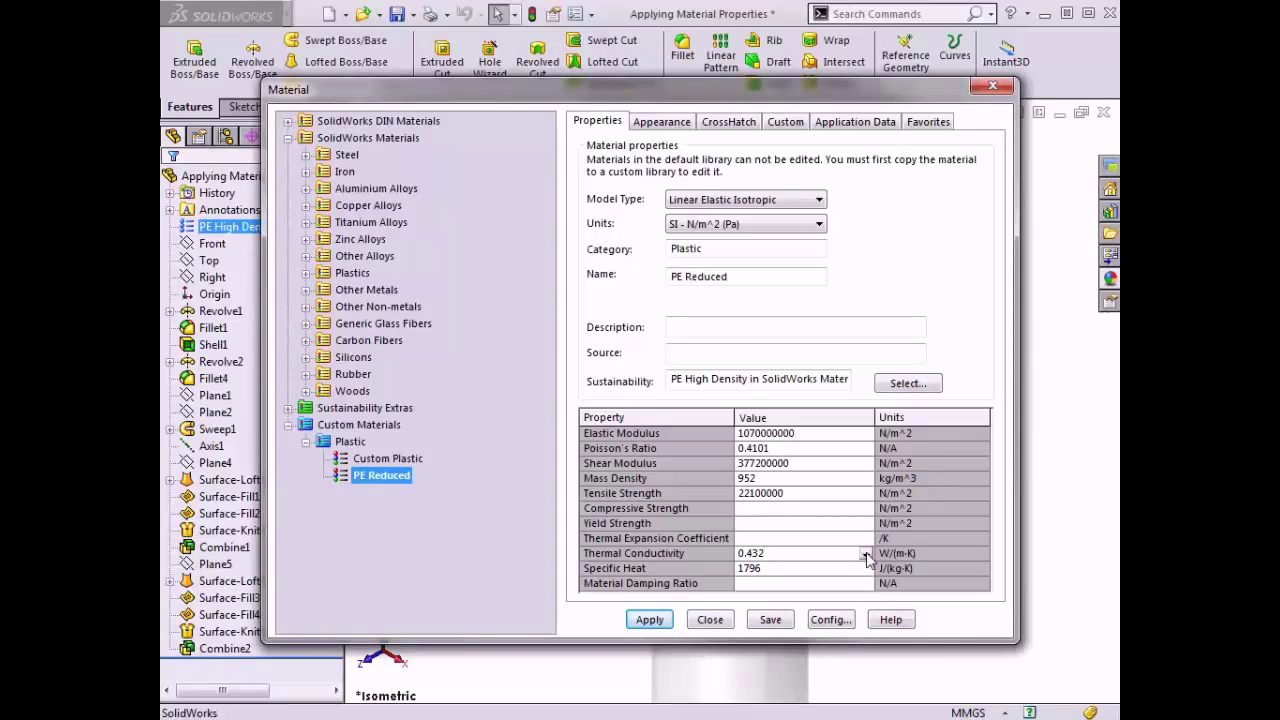
# Apply PE Reduced to the bottle, close the Material dialog, and switch to the Intro vase
pyautogui.click(632, 627)
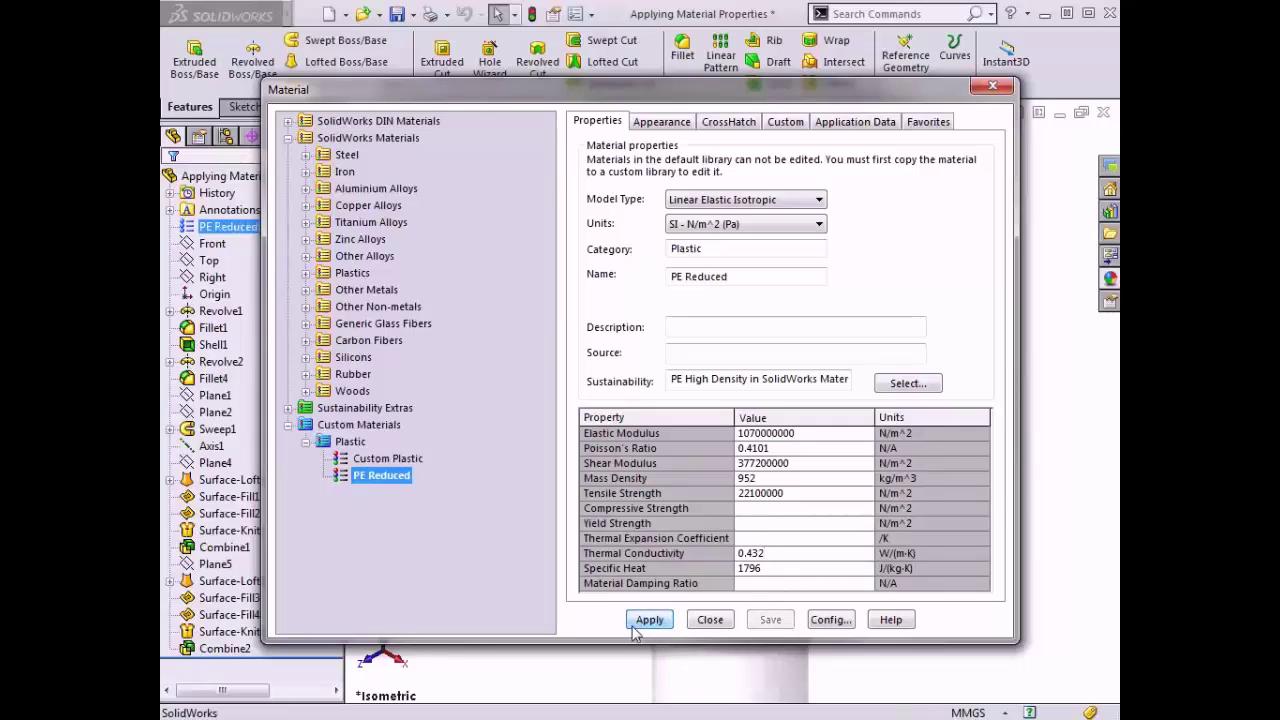
pyautogui.click(703, 626)
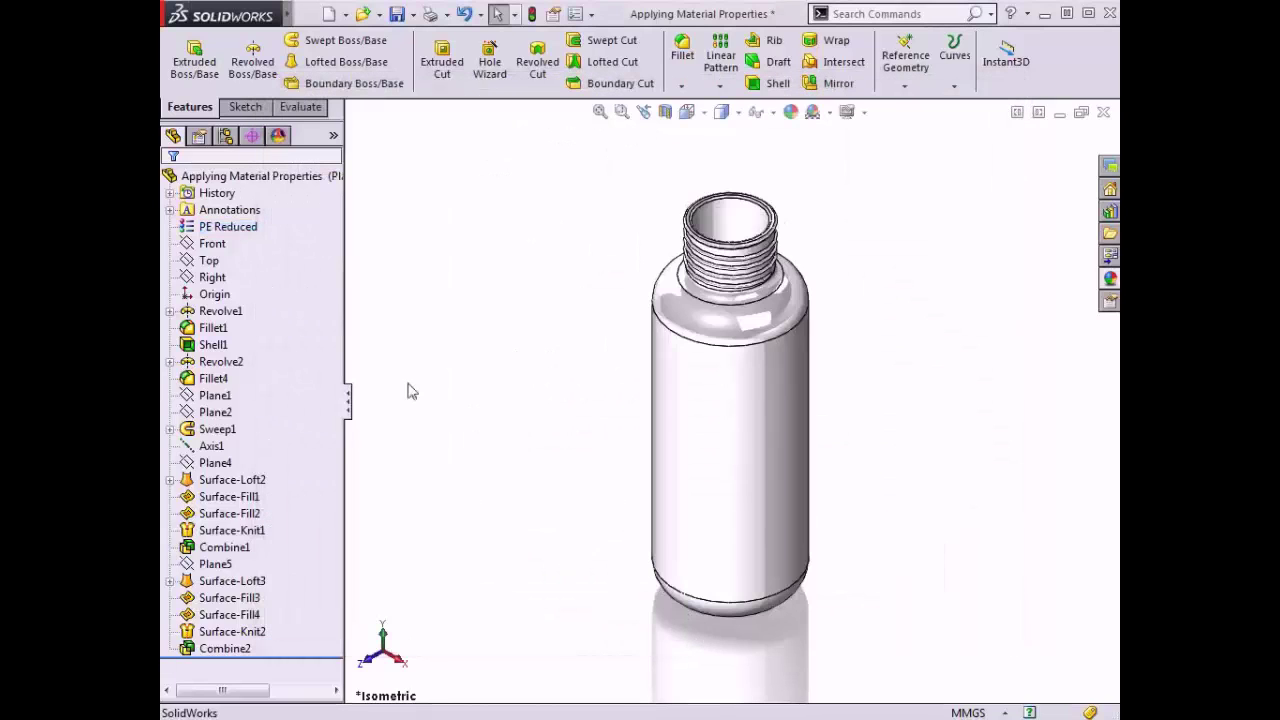
pyautogui.click(245, 230)
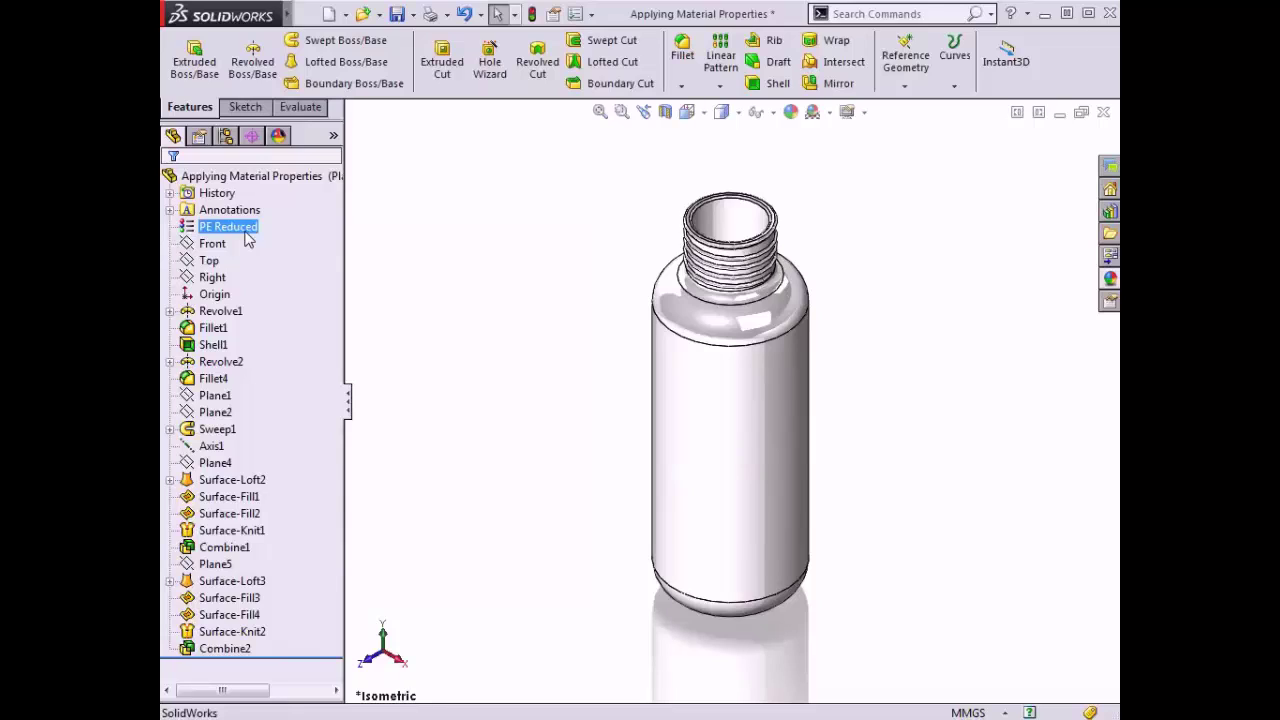
pyautogui.press('Escape')
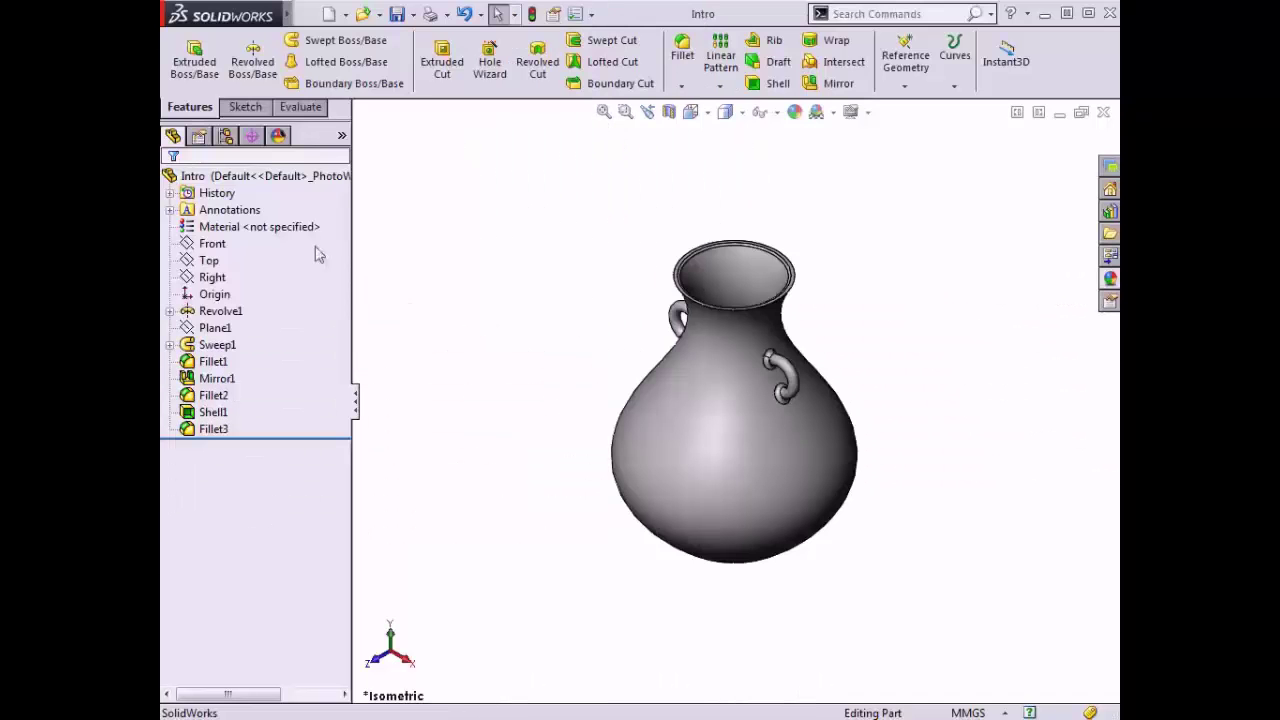
# Assign Ceramic Porcelain from the Other Non-metals category to the Intro vase
pyautogui.rightClick(290, 233)
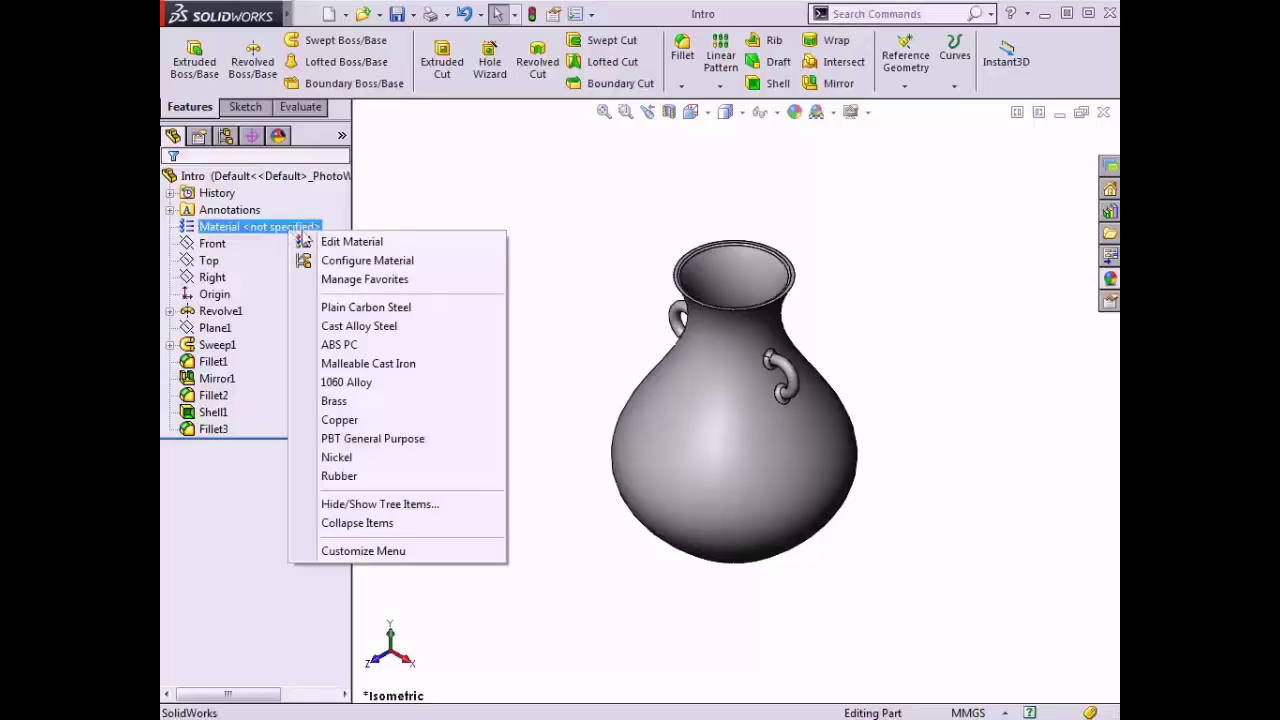
pyautogui.click(390, 243)
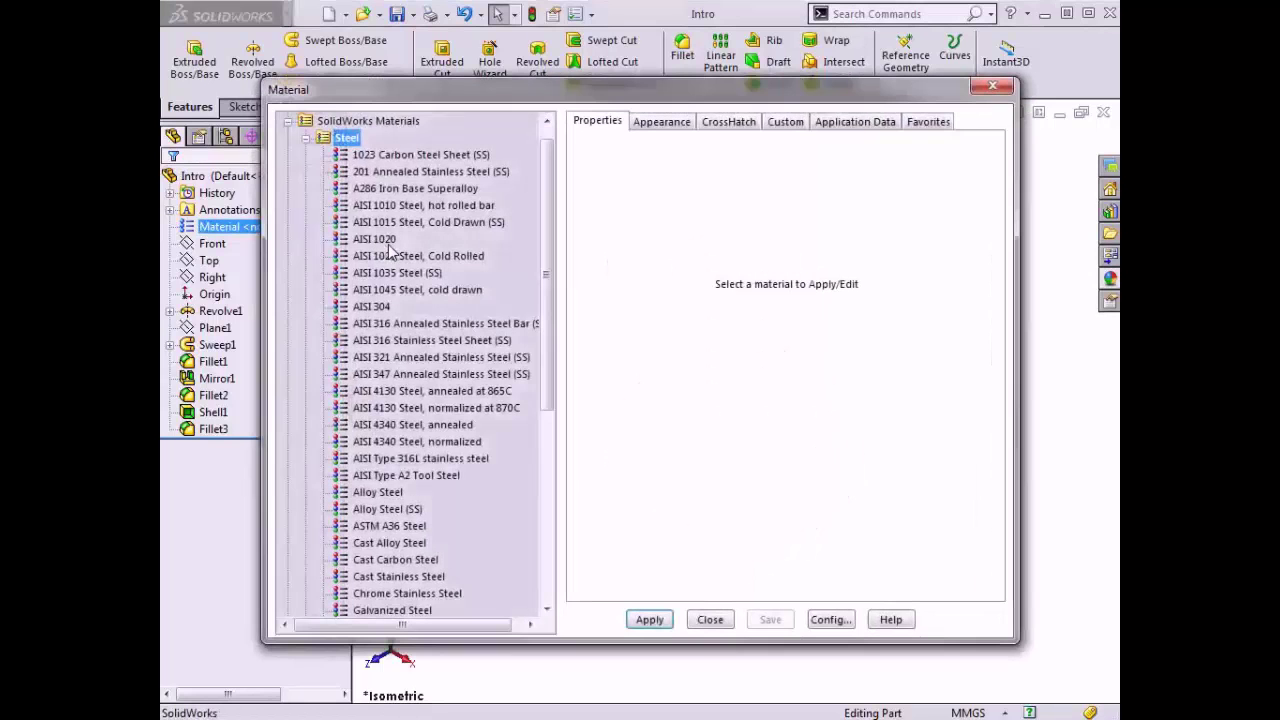
pyautogui.click(305, 138)
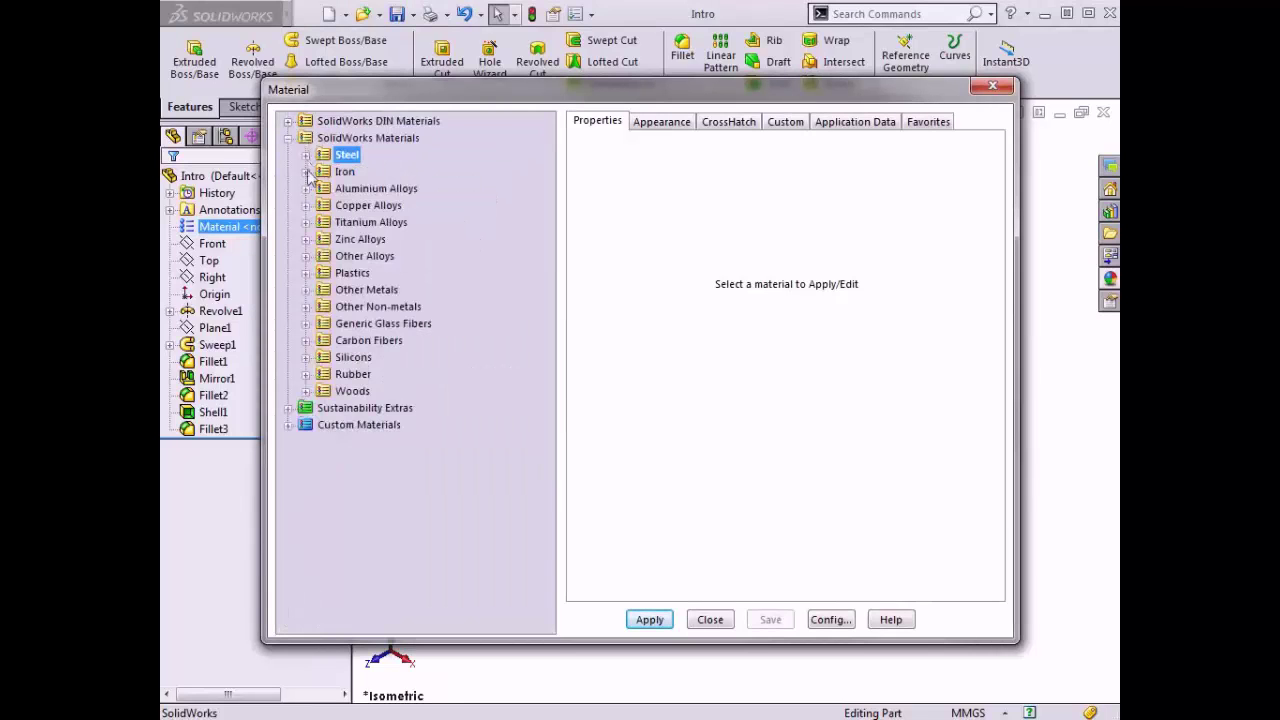
pyautogui.click(306, 307)
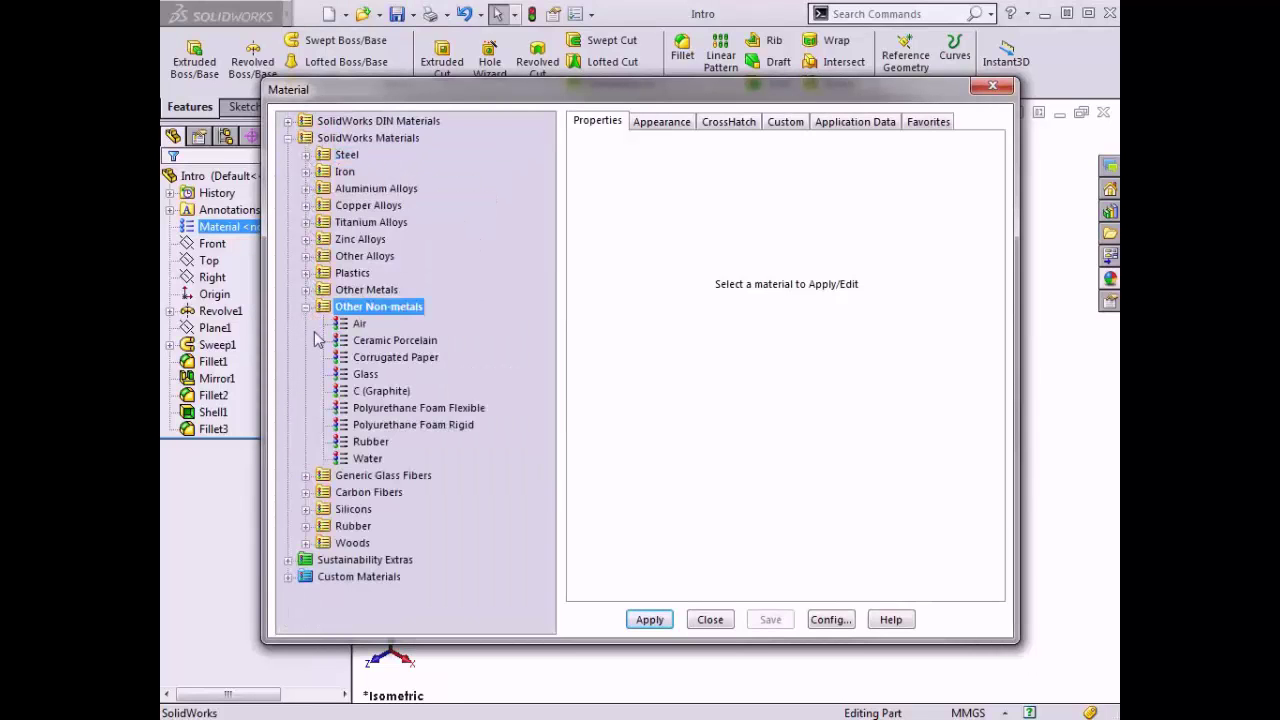
pyautogui.click(357, 345)
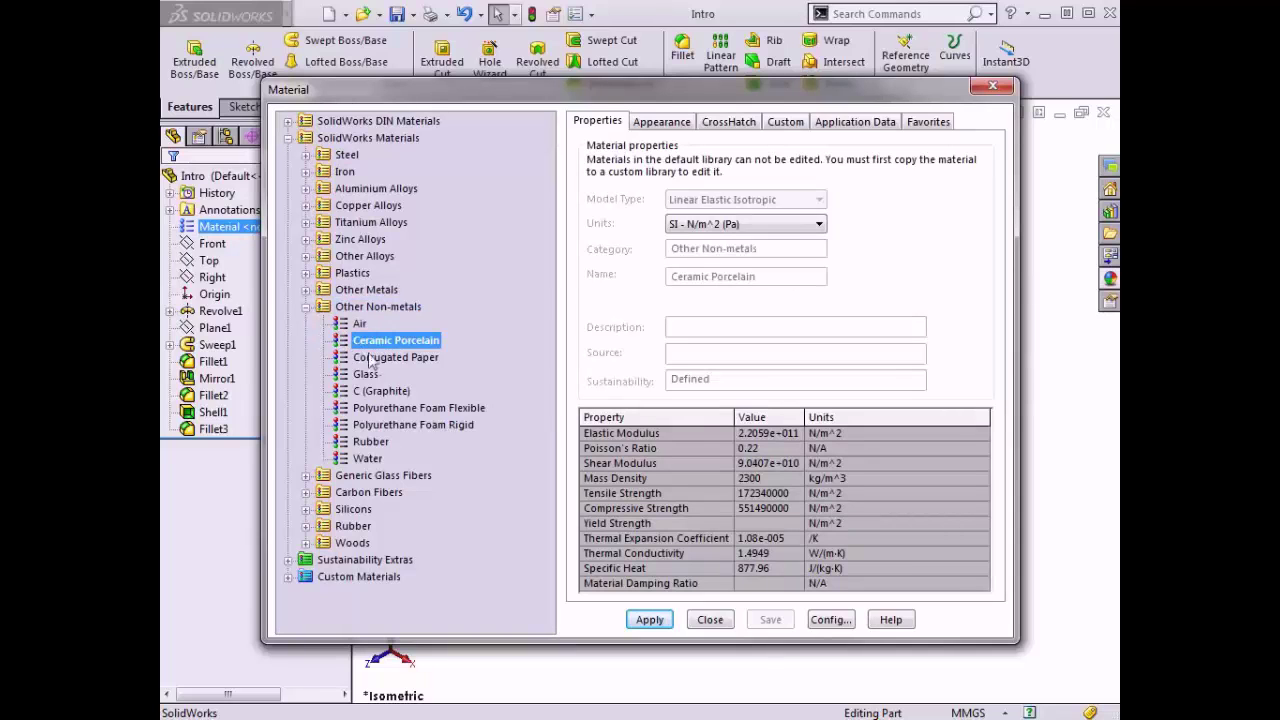
pyautogui.click(645, 621)
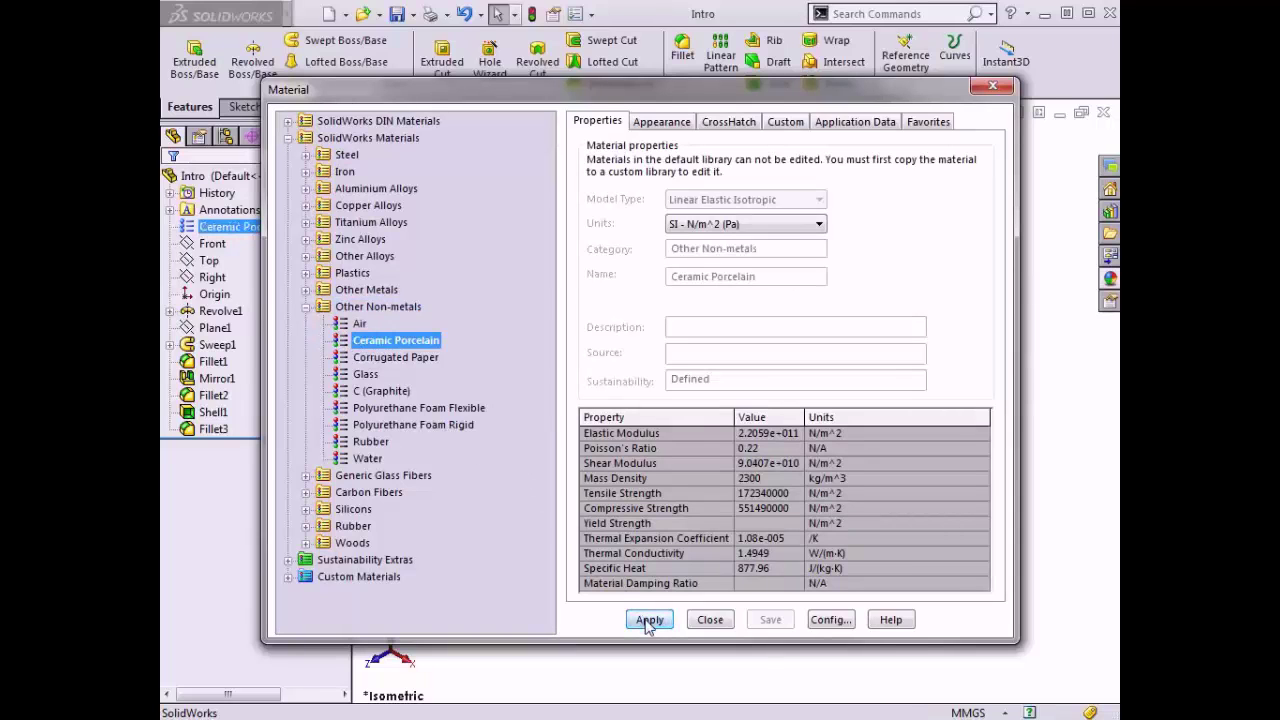
pyautogui.click(710, 620)
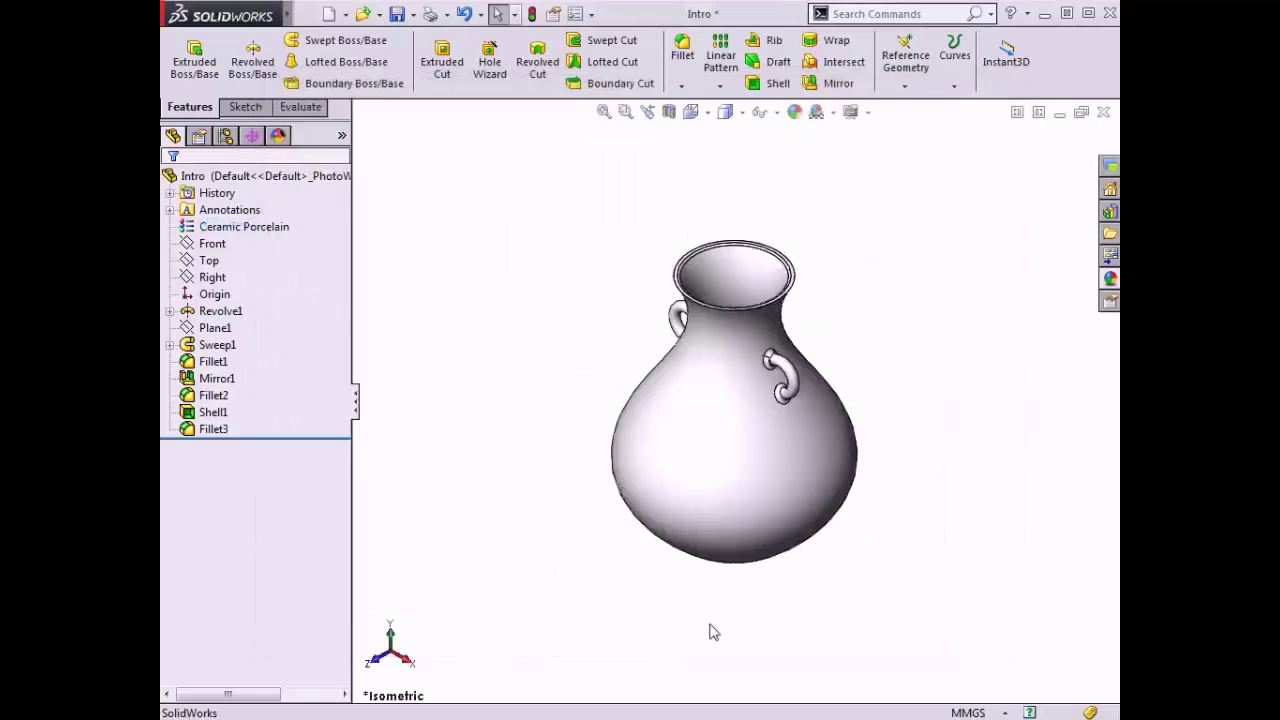
pyautogui.click(867, 112)
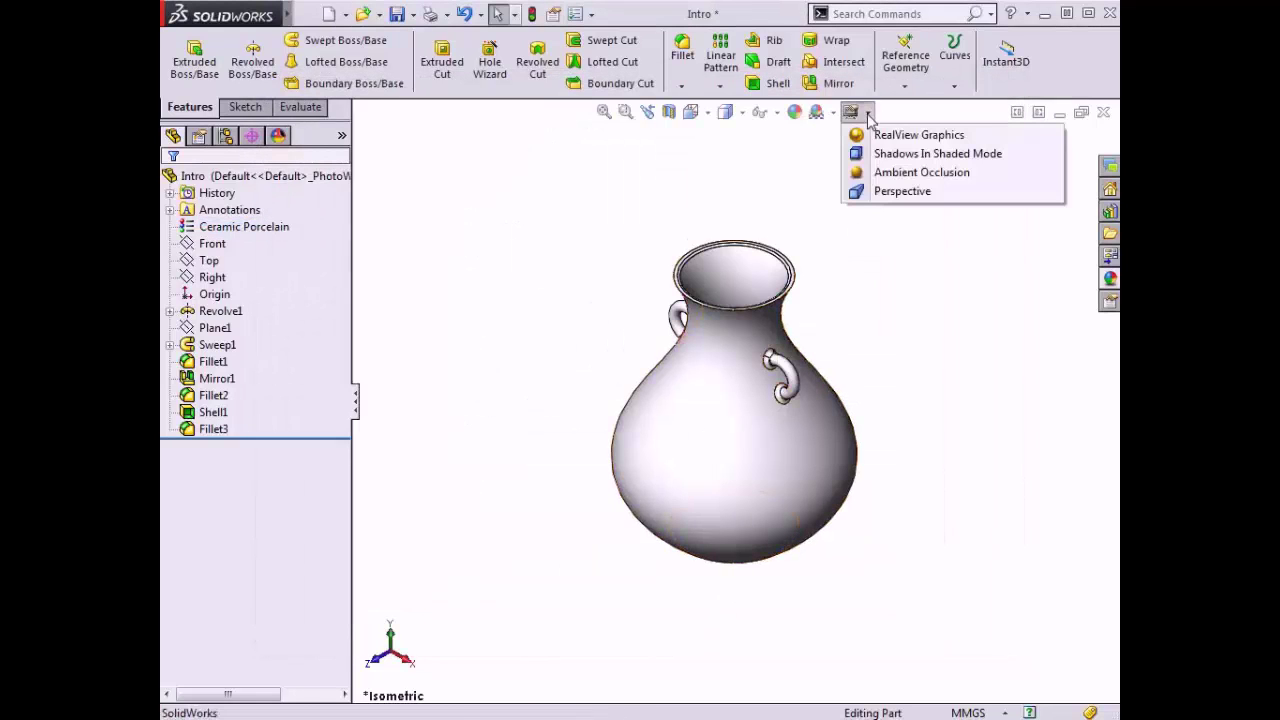
# Enable RealView on the vase, activate its Metal configuration, and switch back to the bottle part
pyautogui.click(918, 137)
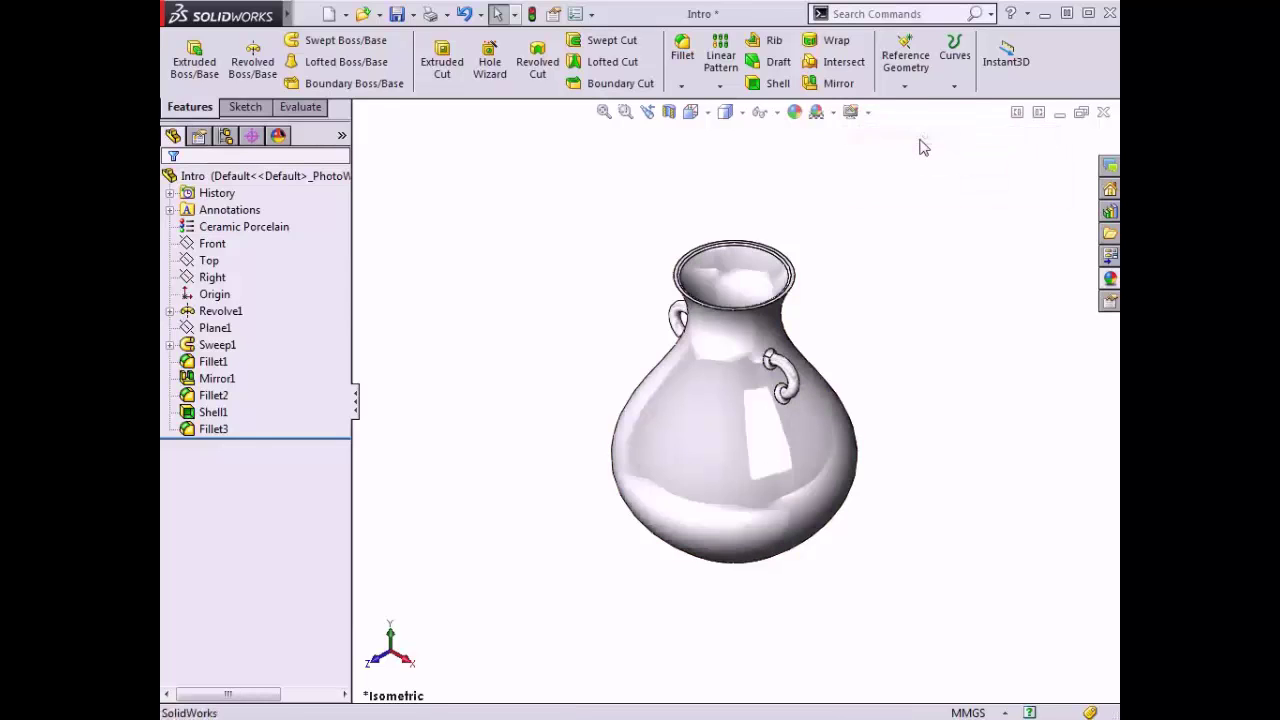
pyautogui.click(225, 140)
pyautogui.doubleClick(234, 213)
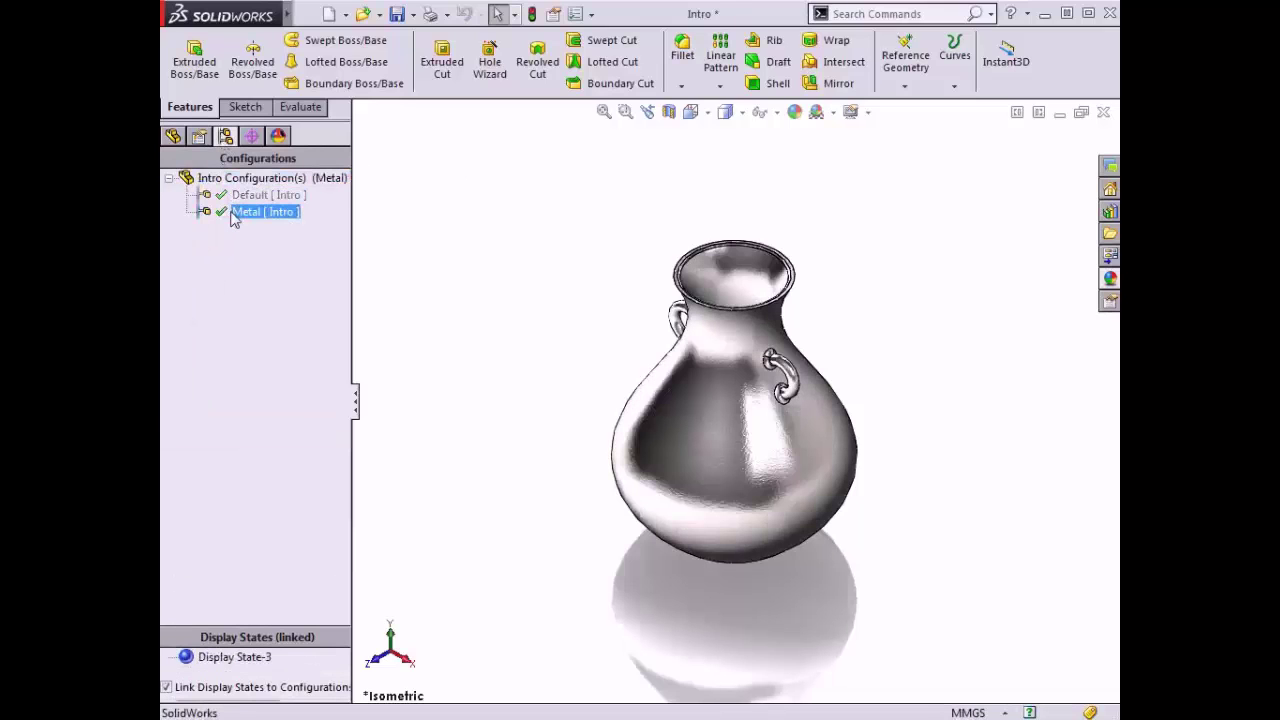
pyautogui.click(173, 137)
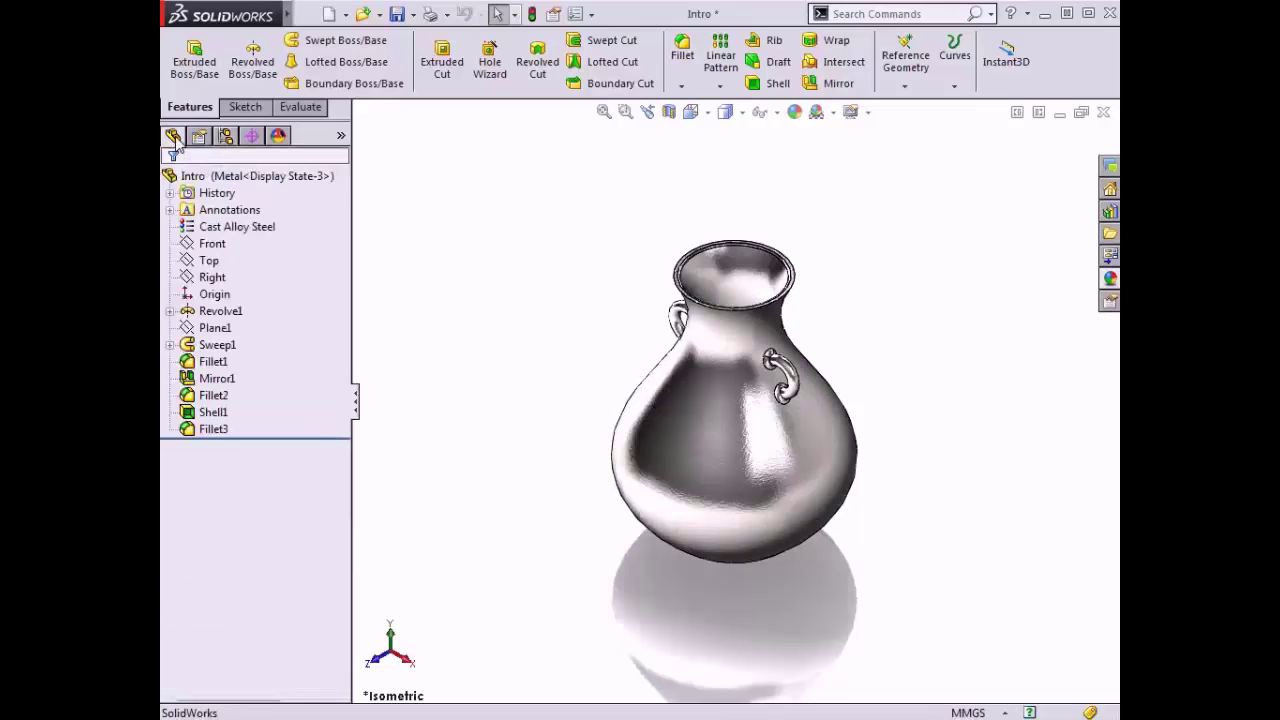
pyautogui.hotkey('ctrl', 'Tab')
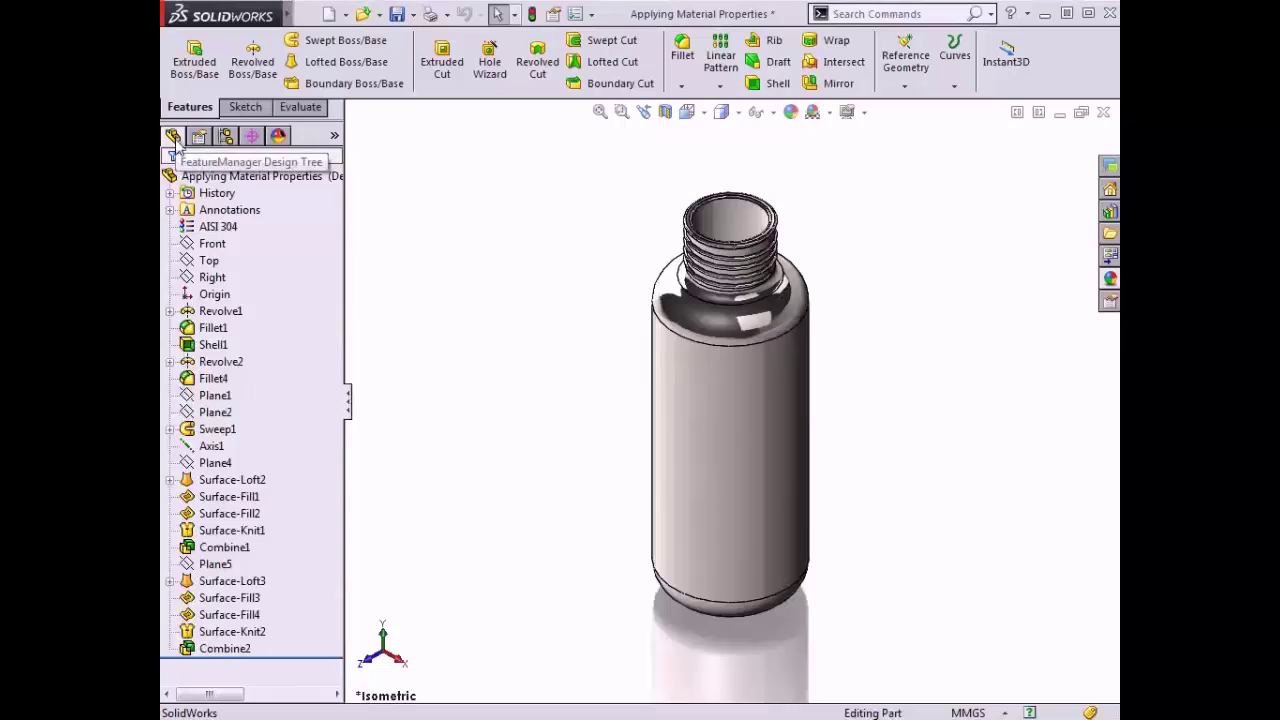
# Make the bottle's Plastic configuration active
pyautogui.click(218, 227)
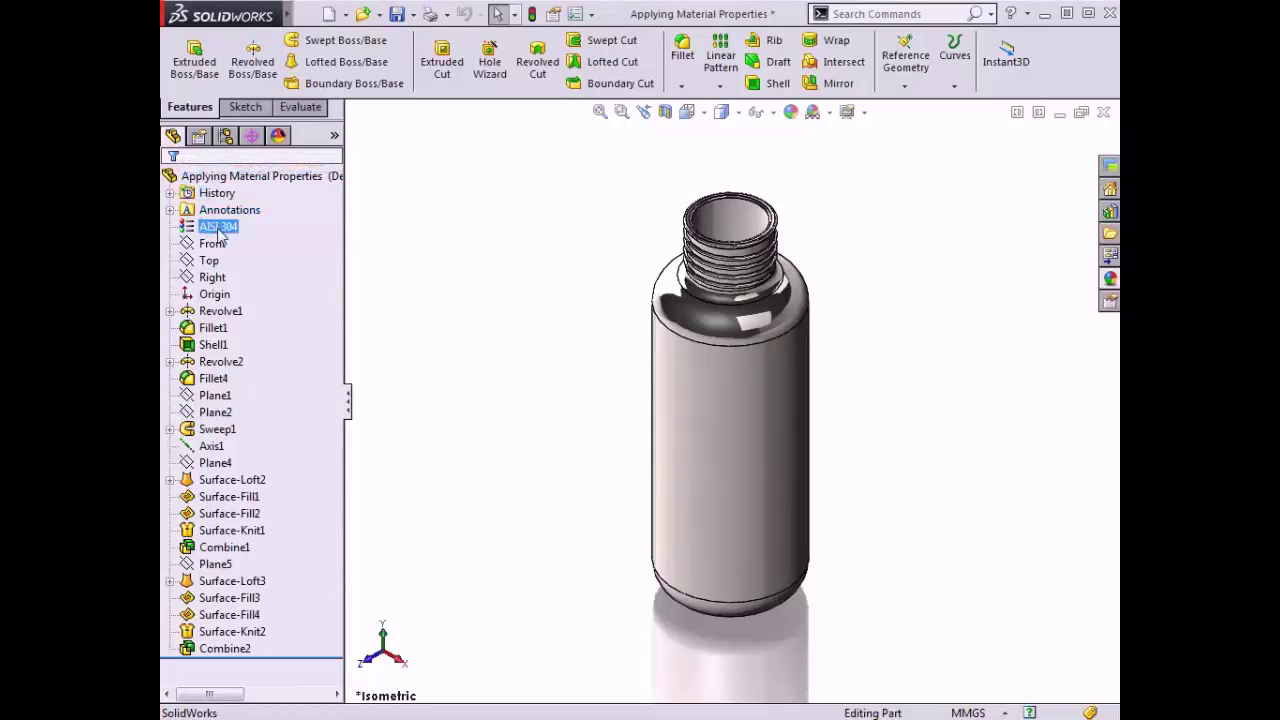
pyautogui.click(226, 136)
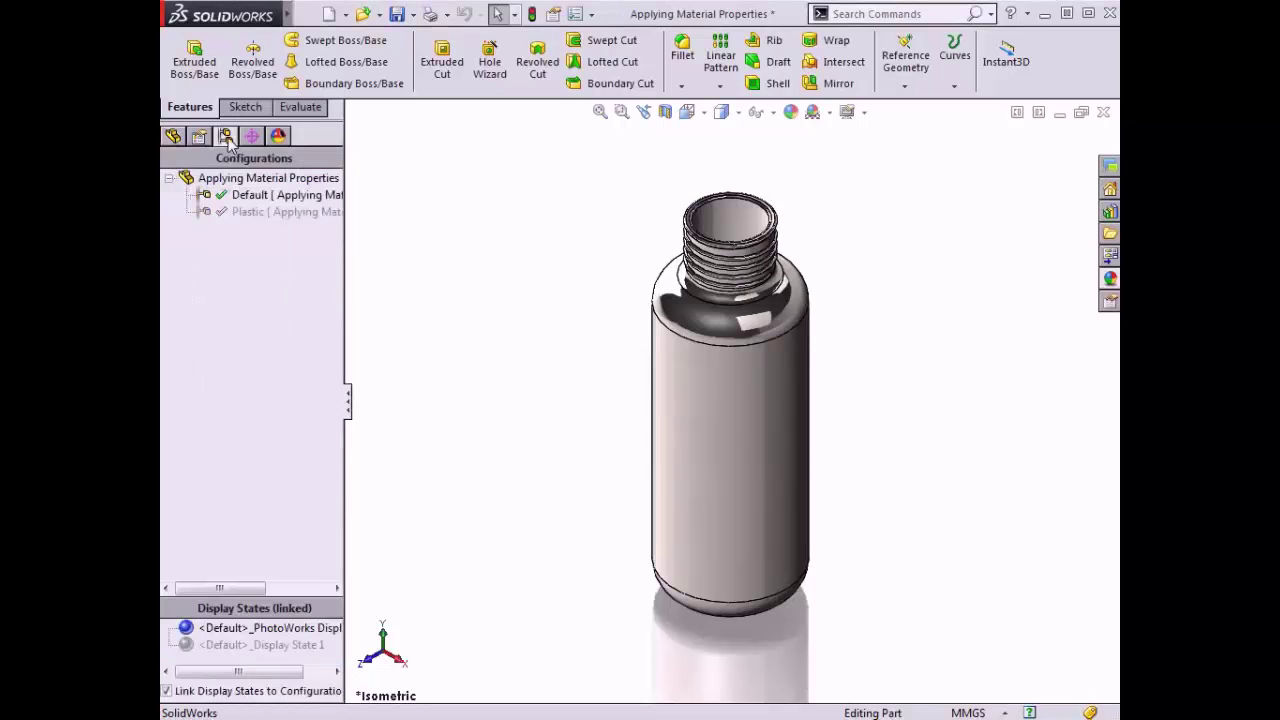
pyautogui.doubleClick(245, 213)
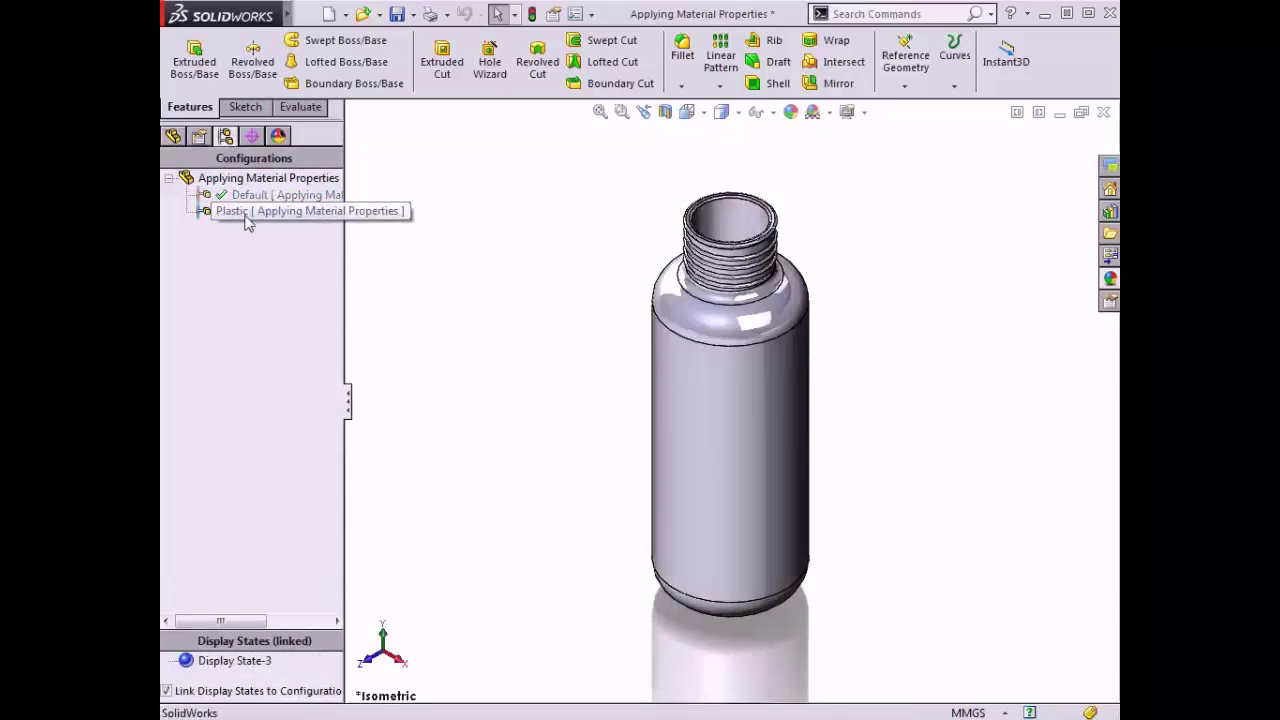
pyautogui.click(174, 137)
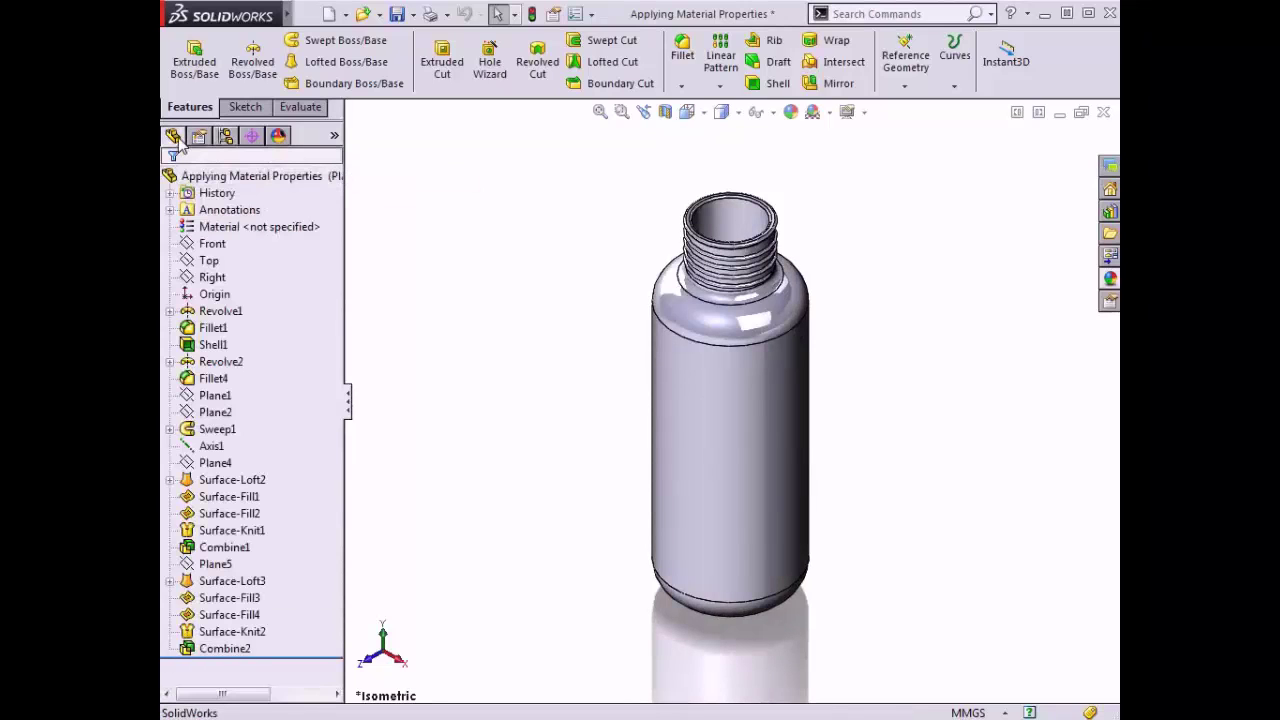
# In the bottle's material editor, select PE Reduced under Custom Materials > Plastic
pyautogui.rightClick(242, 228)
pyautogui.click(290, 244)
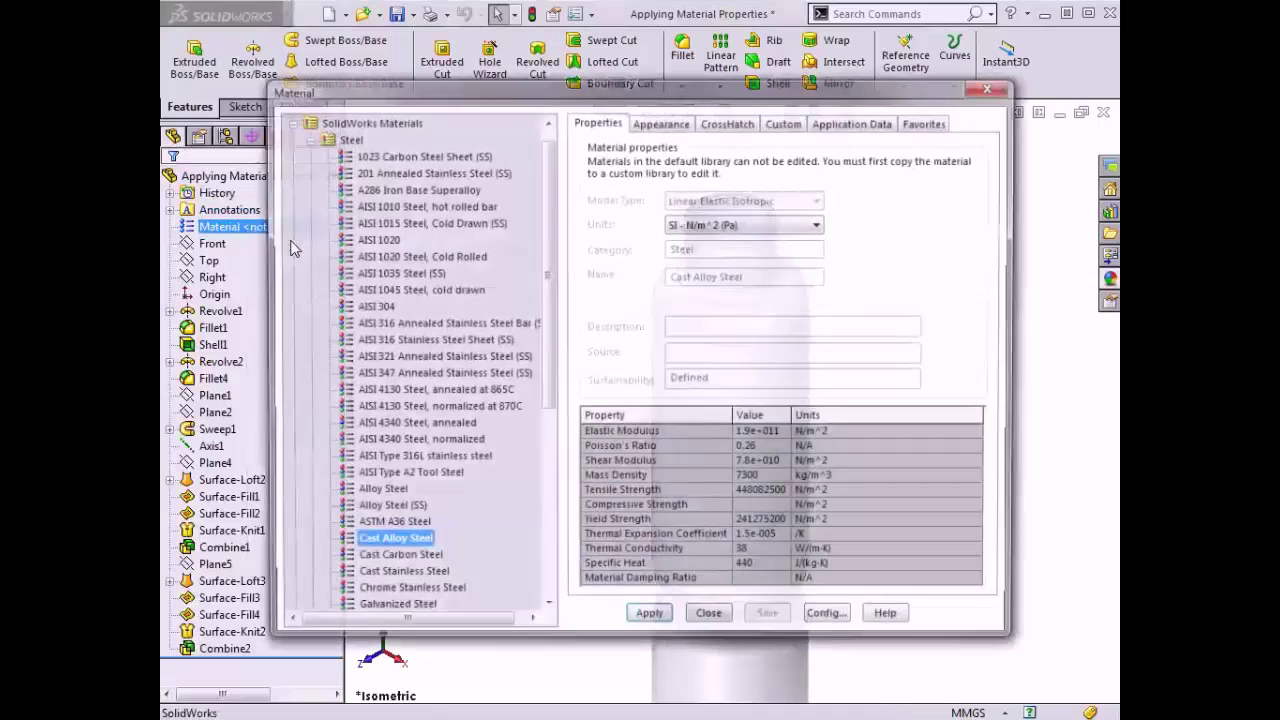
pyautogui.click(311, 143)
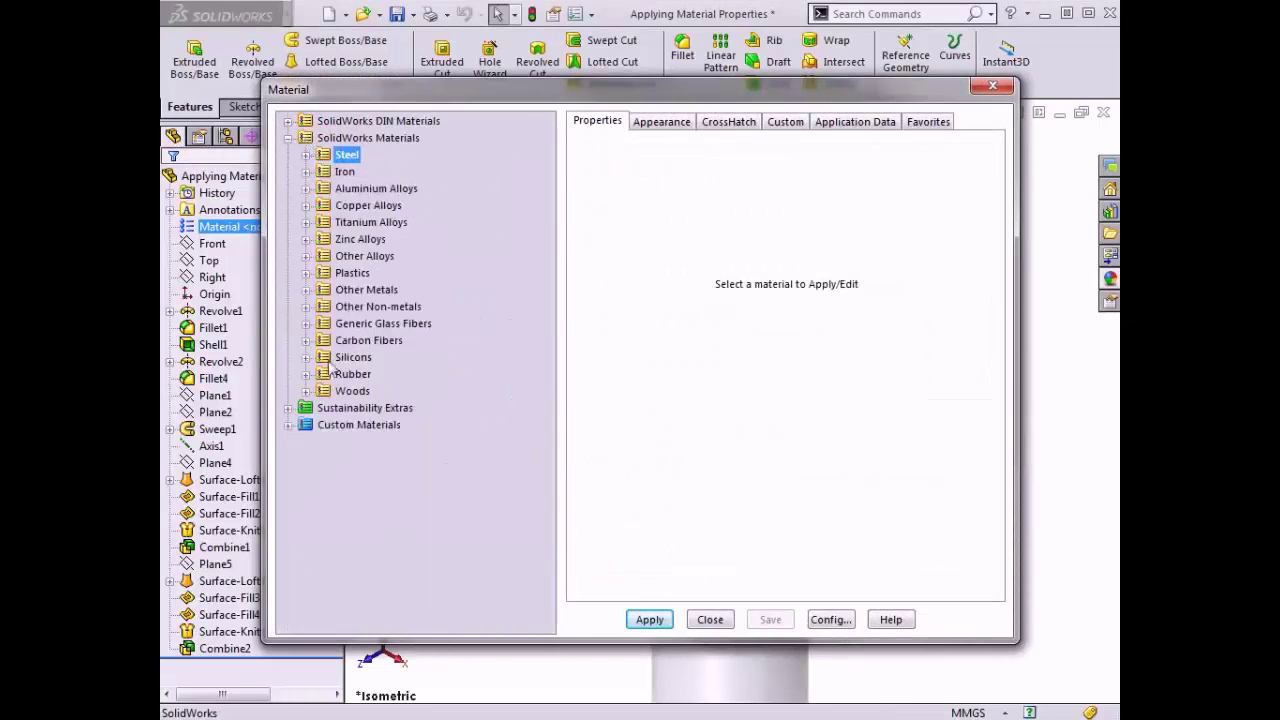
pyautogui.click(288, 425)
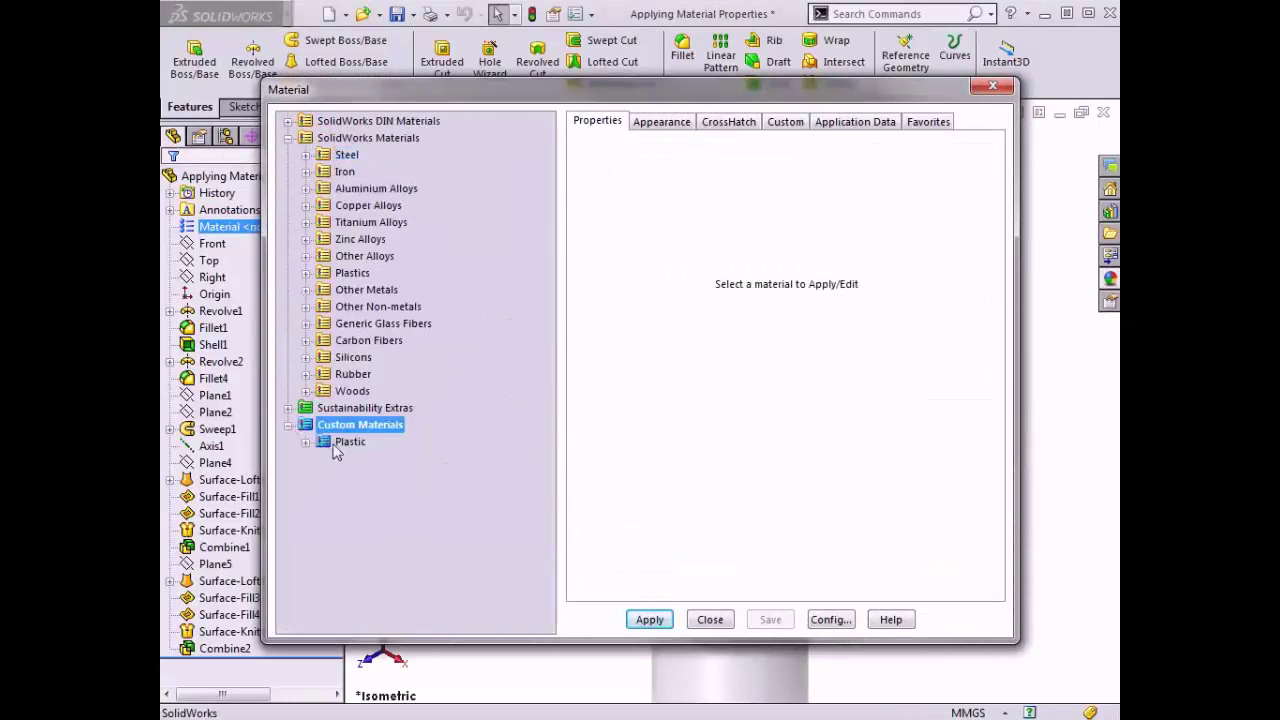
pyautogui.click(306, 443)
pyautogui.click(365, 476)
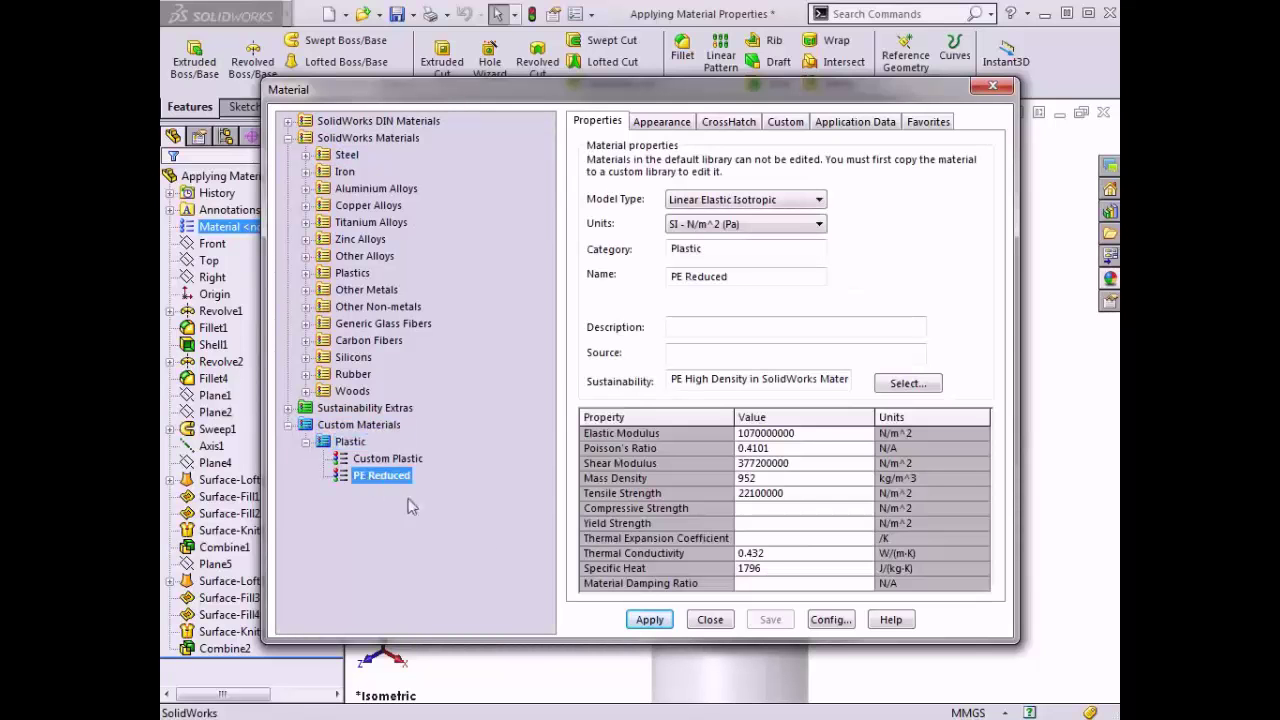